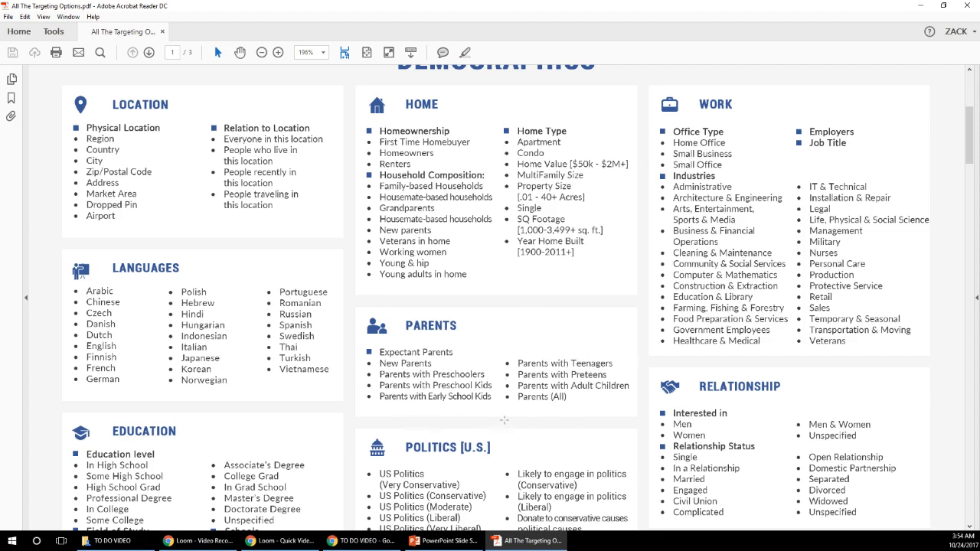
- Review the demographics, connections, interests and custom audiences categories in the targeting options PDF
scroll(559, 354, "down", 3)
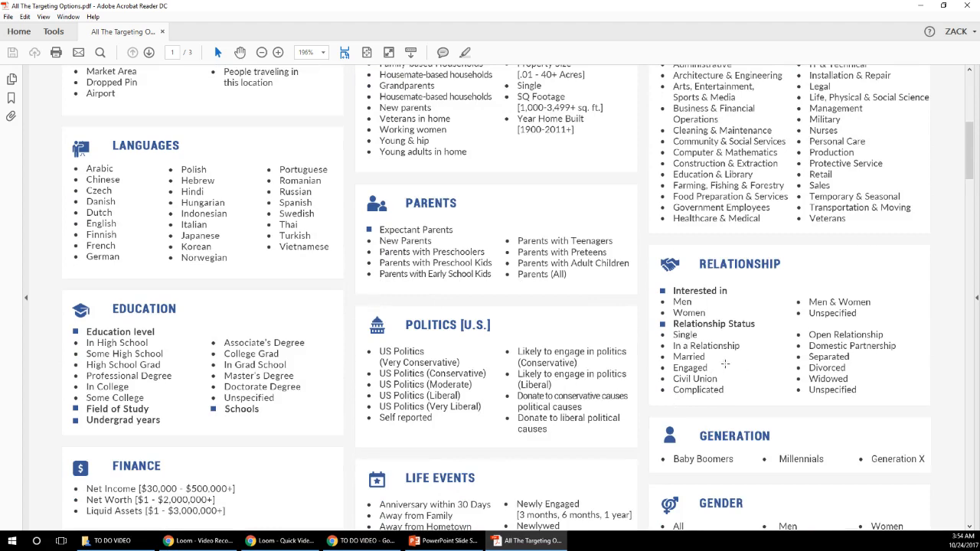
scroll(712, 367, "down", 3)
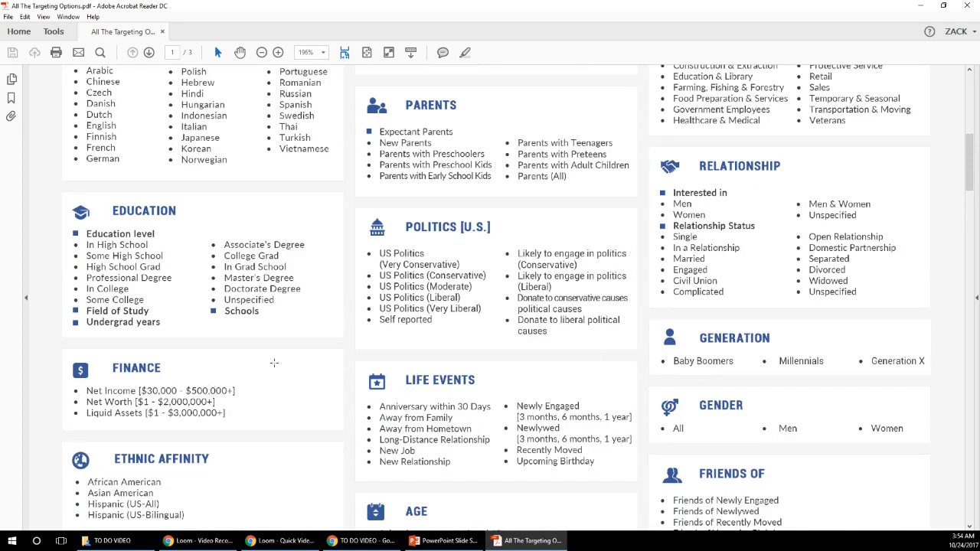
scroll(634, 398, "down", 6)
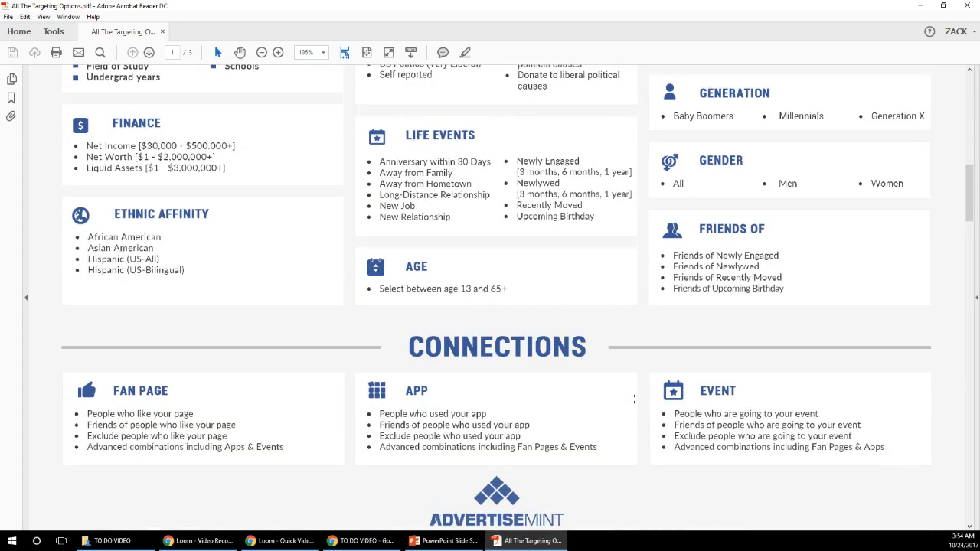
scroll(634, 398, "down", 3)
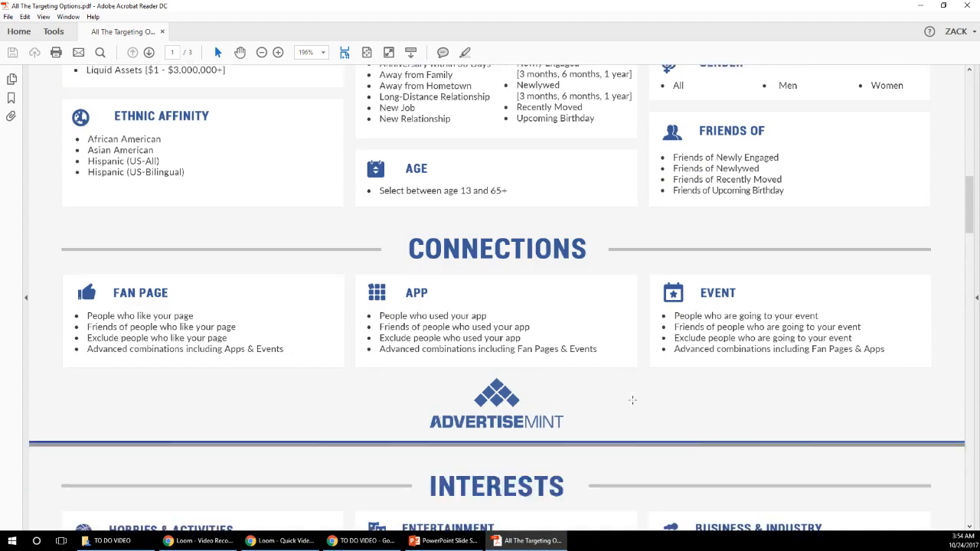
scroll(632, 400, "down", 5)
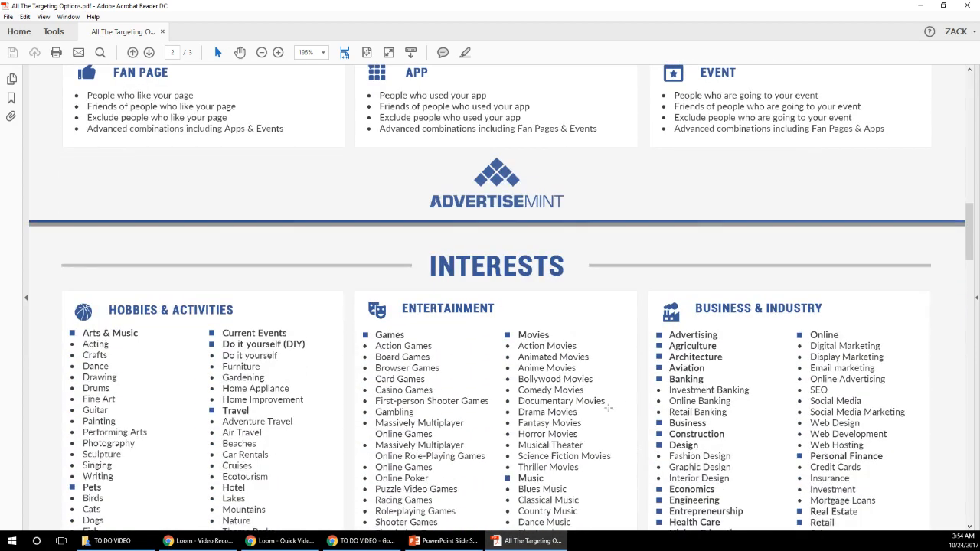
scroll(605, 404, "down", 3)
scroll(602, 402, "down", 5)
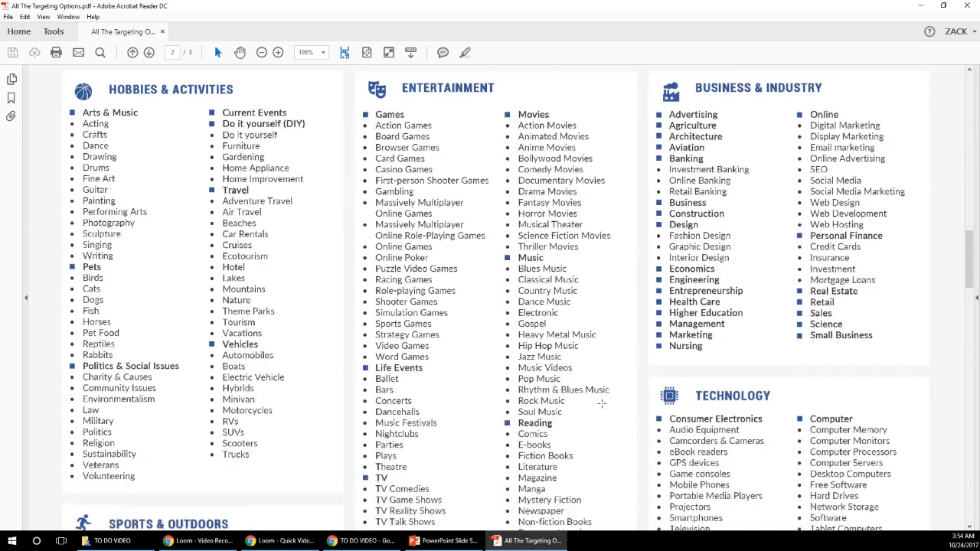
scroll(600, 403, "down", 2)
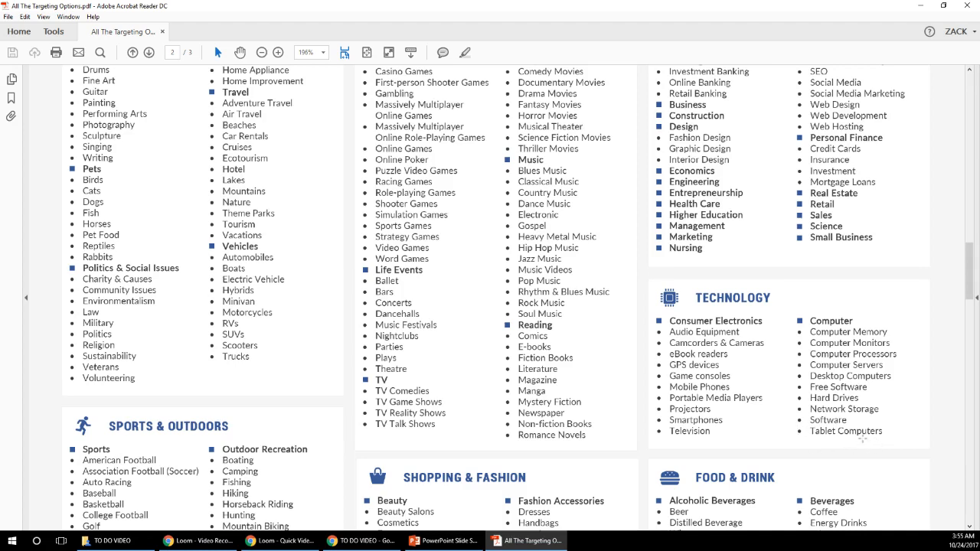
scroll(858, 420, "down", 10)
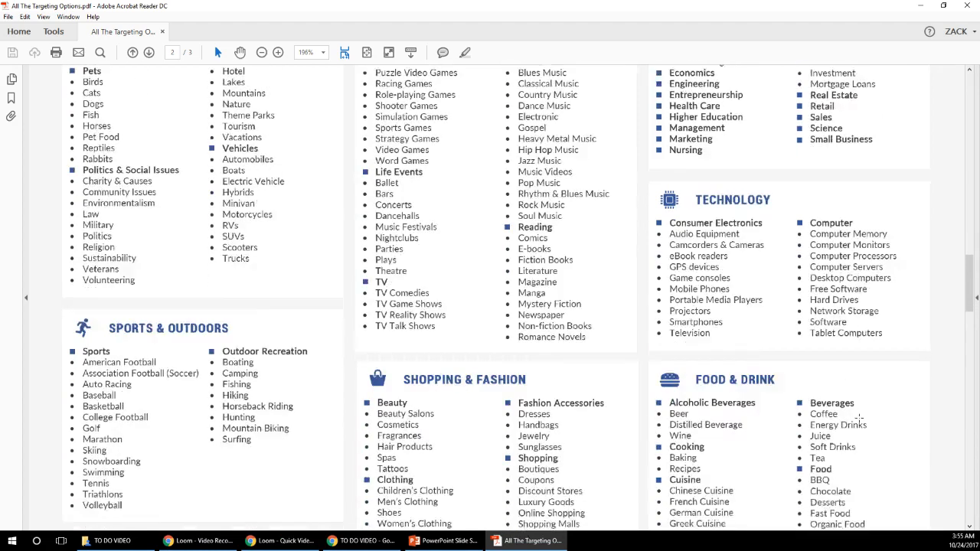
scroll(853, 412, "down", 3)
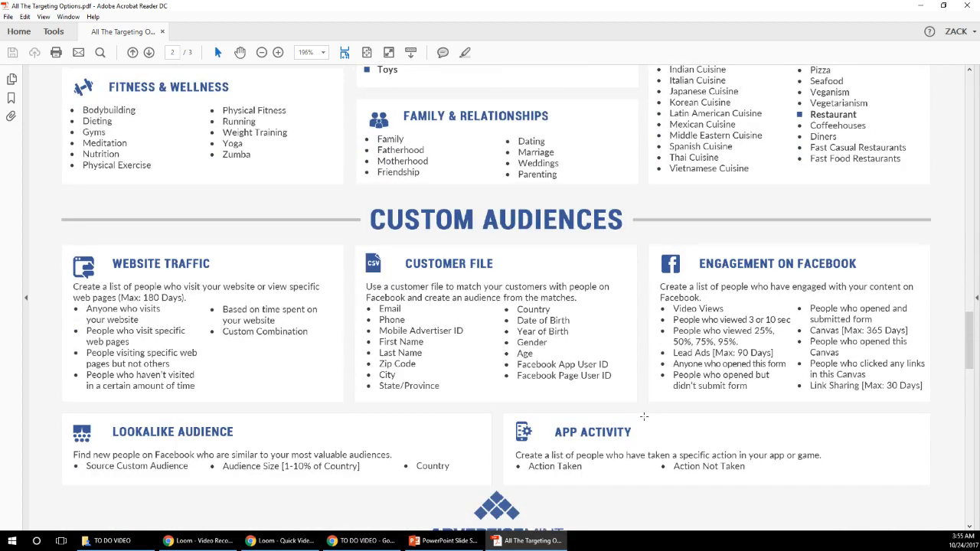
scroll(644, 417, "down", 8)
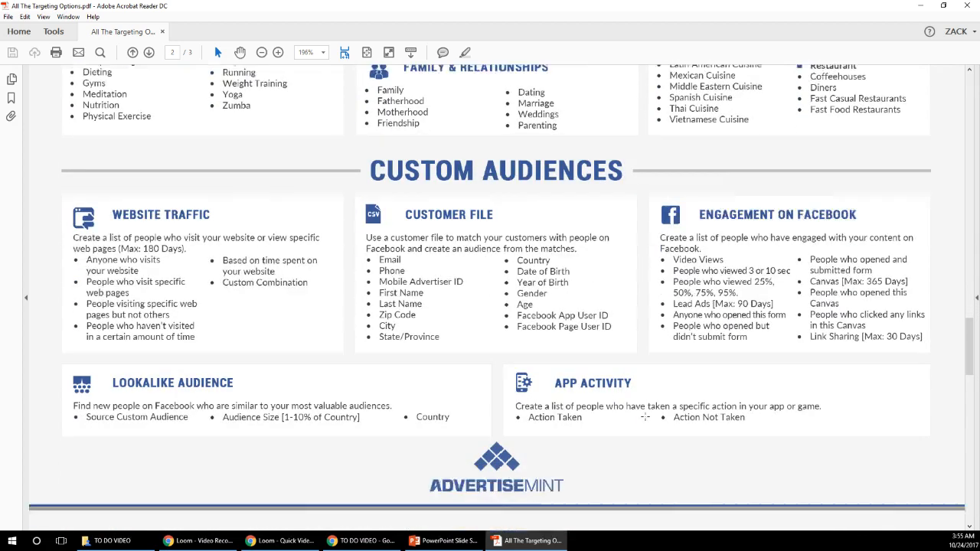
- Review the behaviors targeting categories on the PDF's last page, including financial, travel, business-to-business, expats and residential profiles
scroll(644, 416, "down", 2)
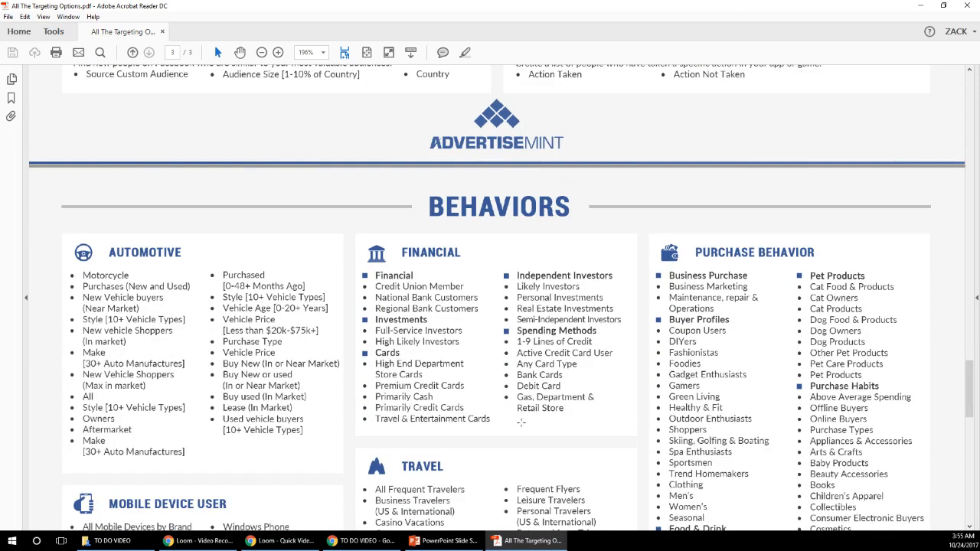
scroll(521, 422, "down", 5)
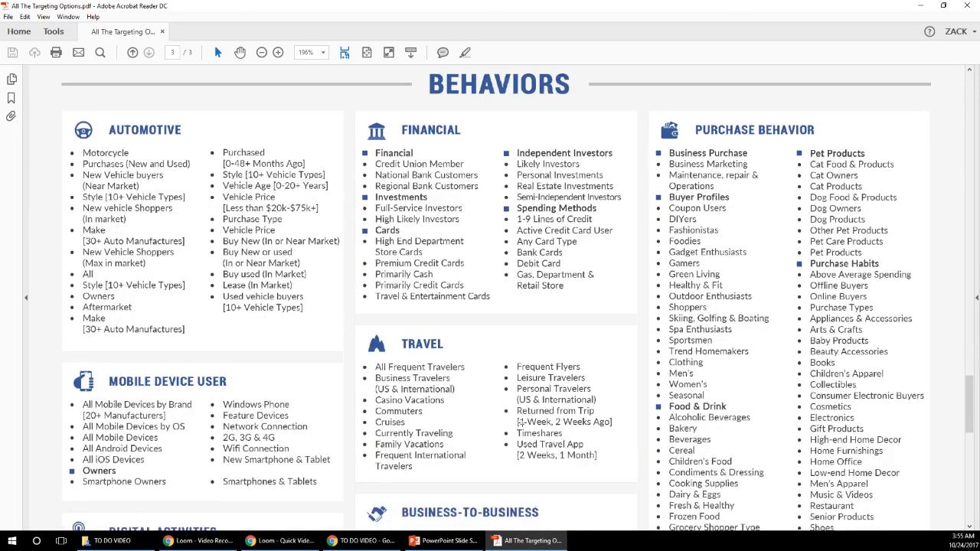
scroll(521, 421, "down", 6)
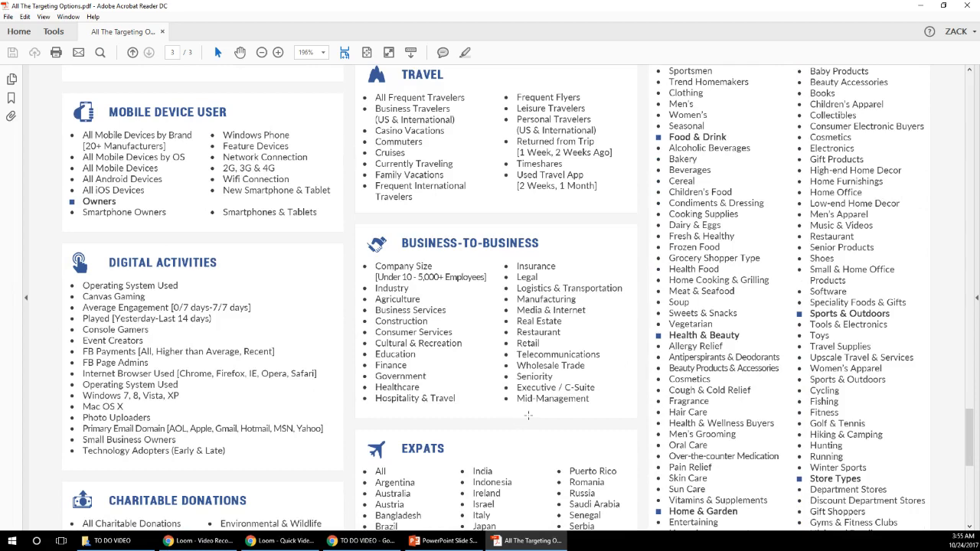
scroll(528, 414, "down", 2)
scroll(528, 414, "down", 3)
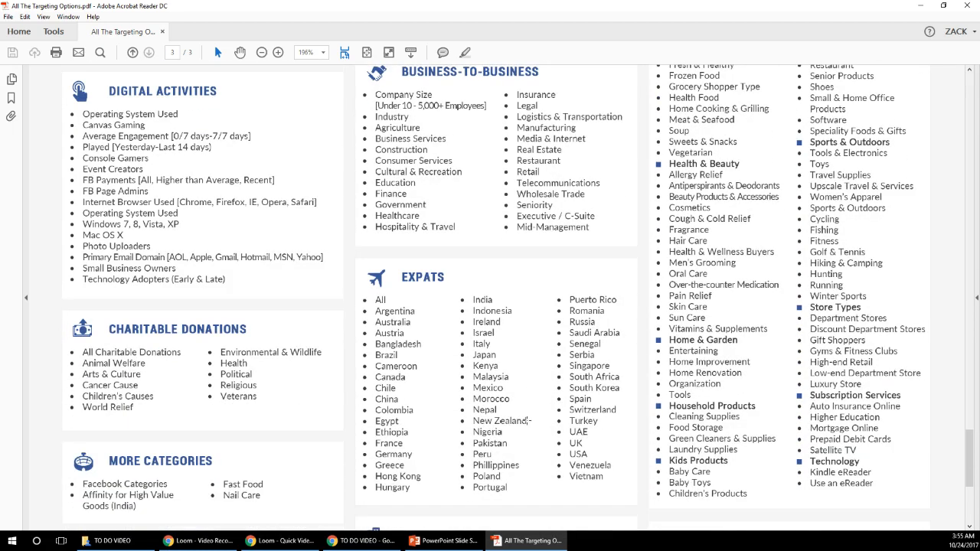
scroll(523, 421, "down", 2)
scroll(523, 422, "down", 2)
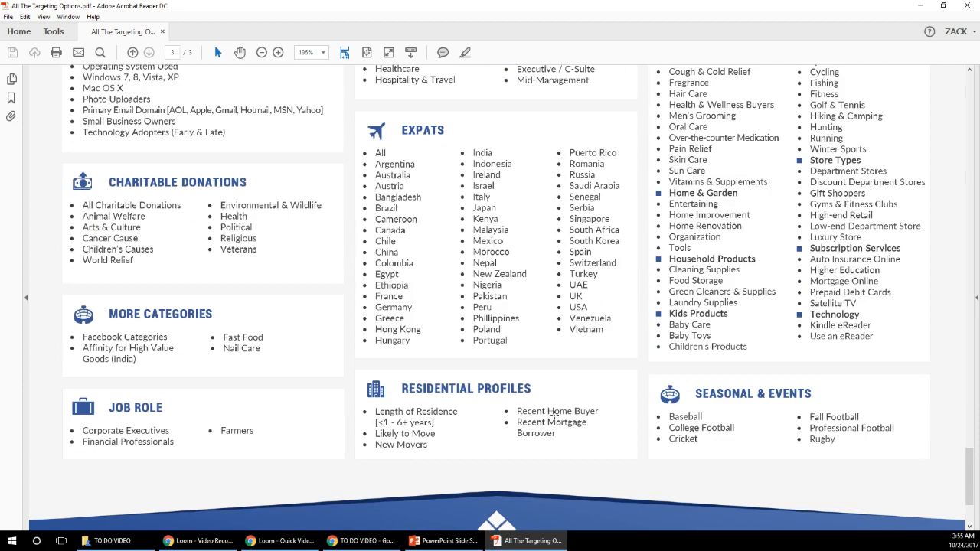
scroll(551, 413, "down", 3)
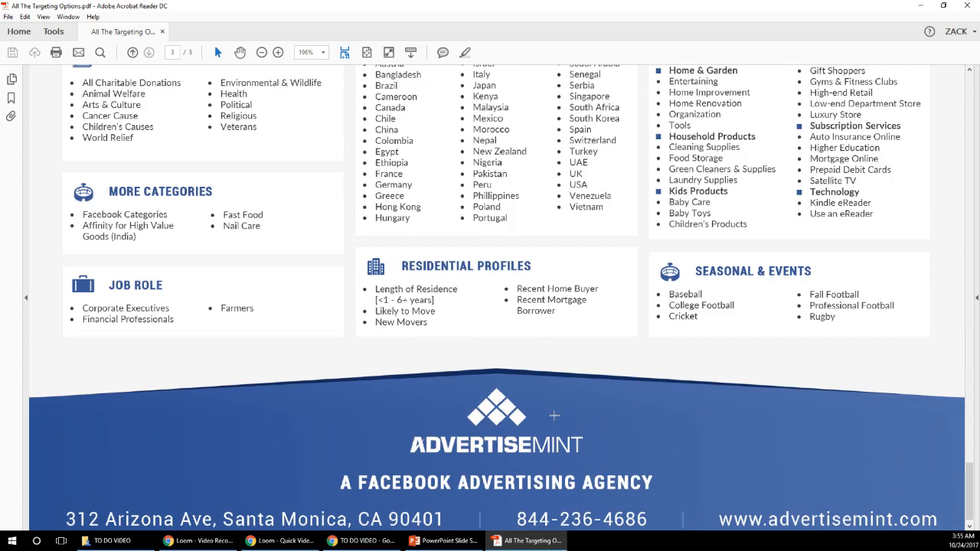
scroll(554, 414, "up", 3)
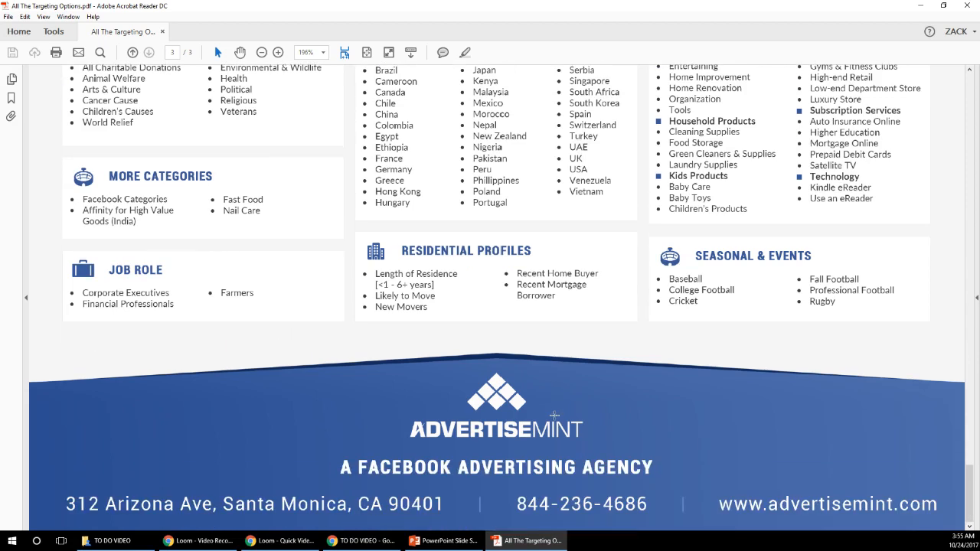
scroll(554, 415, "up", 6)
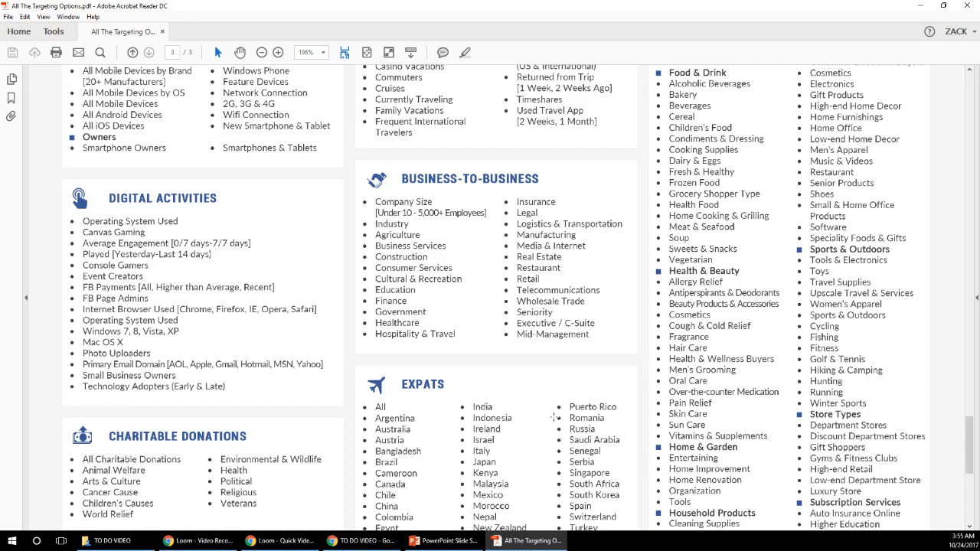
scroll(553, 417, "up", 10)
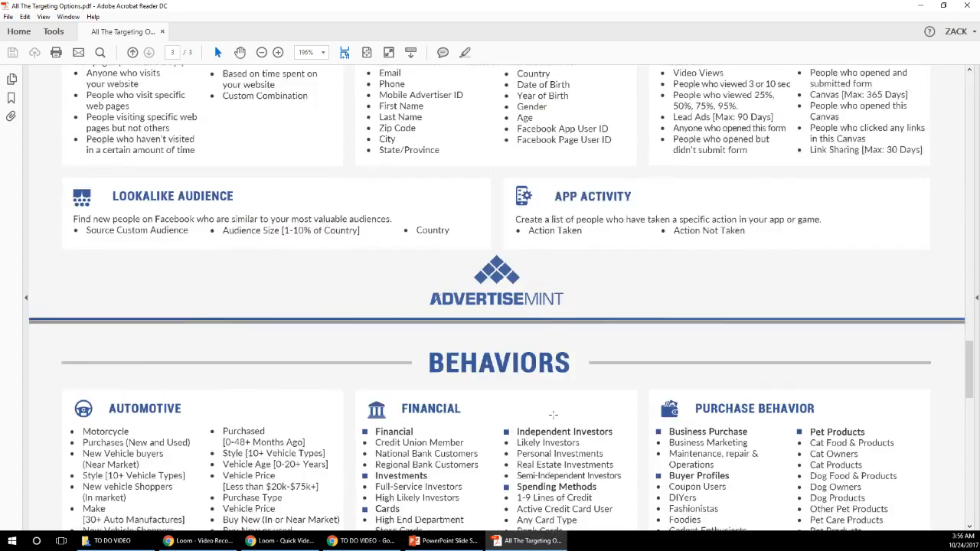
scroll(552, 414, "up", 3)
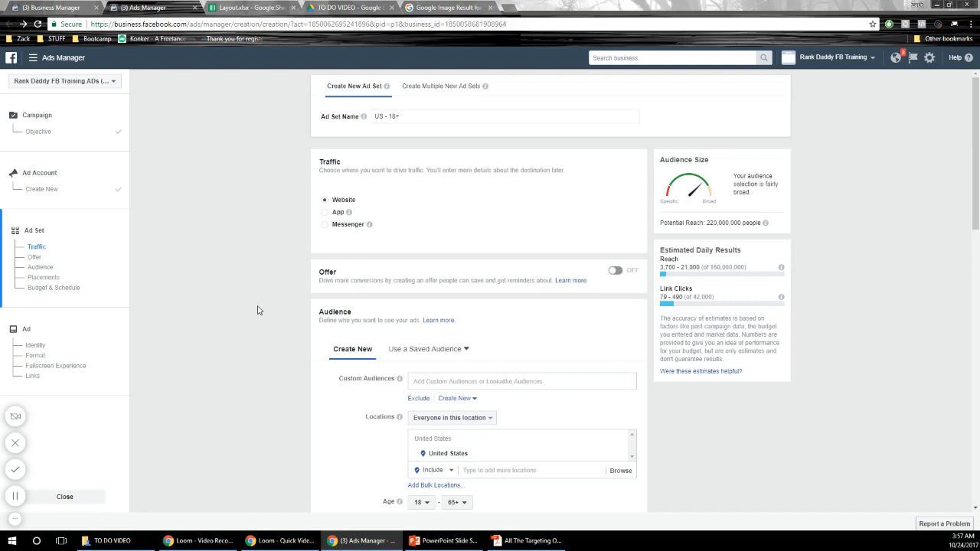
- In Ads Manager, remove United States from the locations of the ad set's audience
scroll(264, 313, "down", 1)
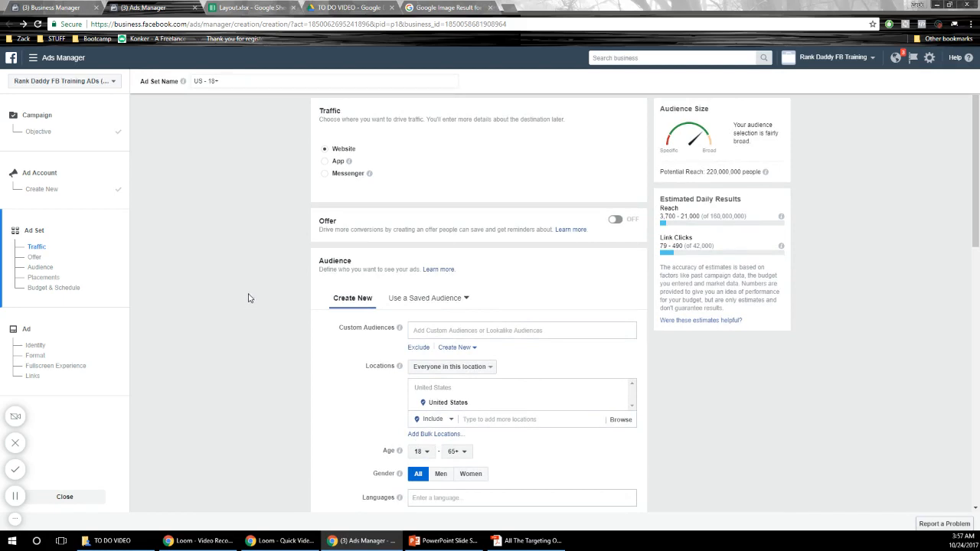
scroll(250, 300, "down", 2)
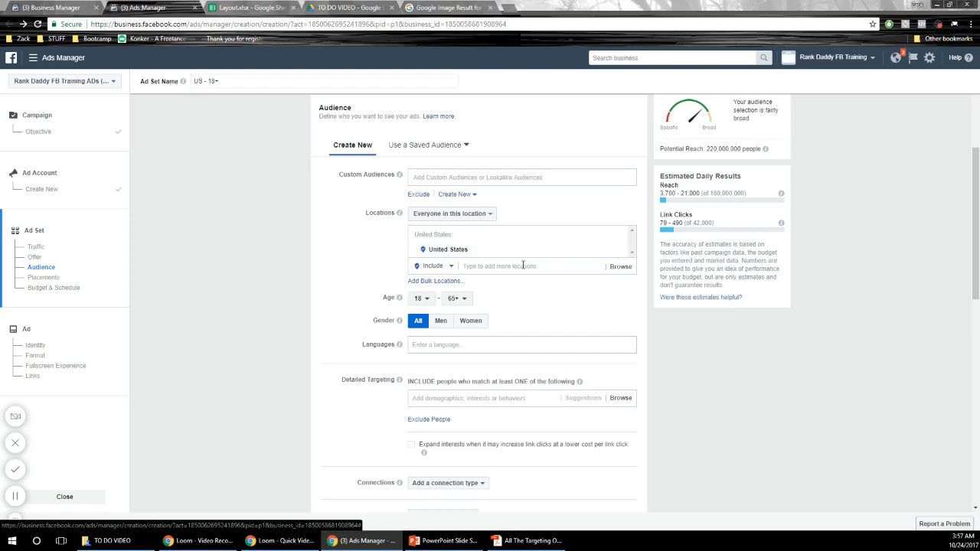
left_click(619, 253)
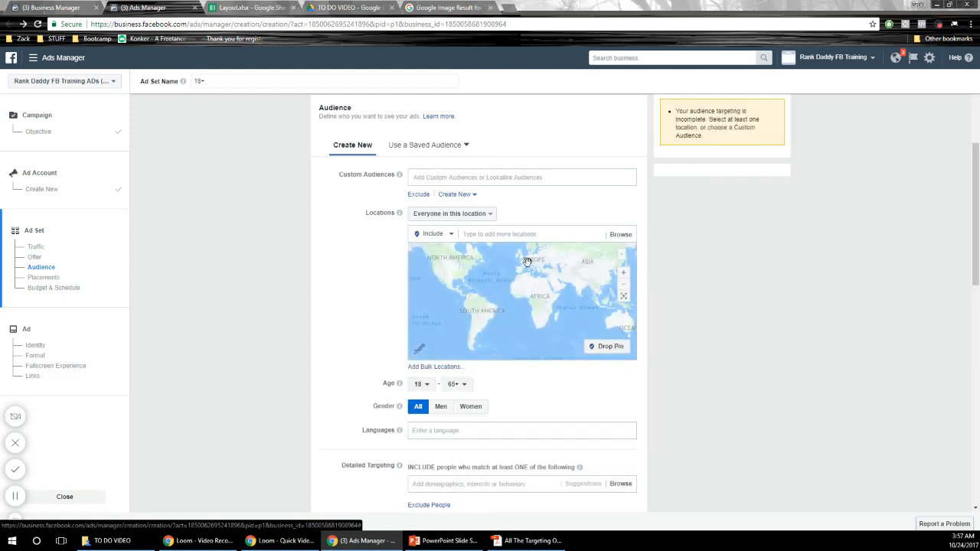
- Include the zip code 97225 in Portland, Oregon, as a target location for the audience
left_click(524, 236)
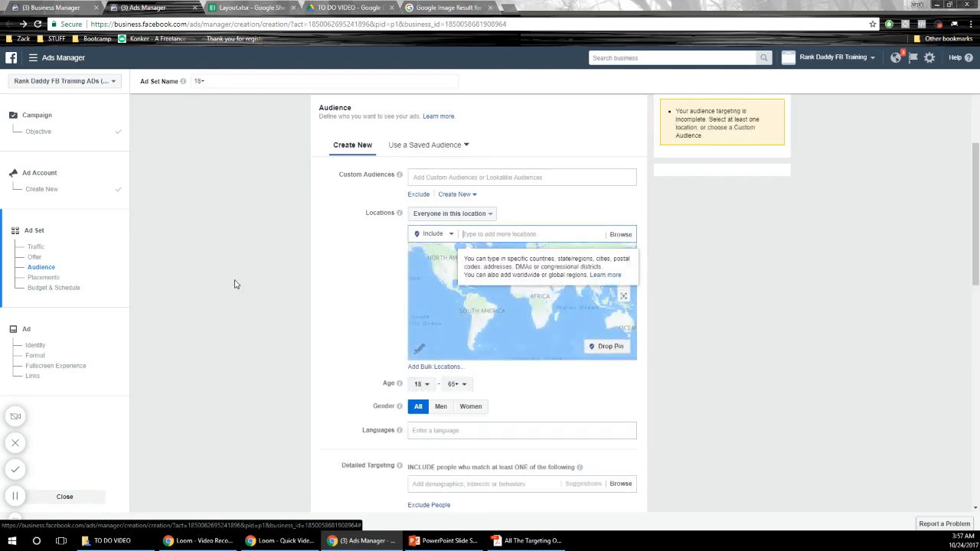
type("97")
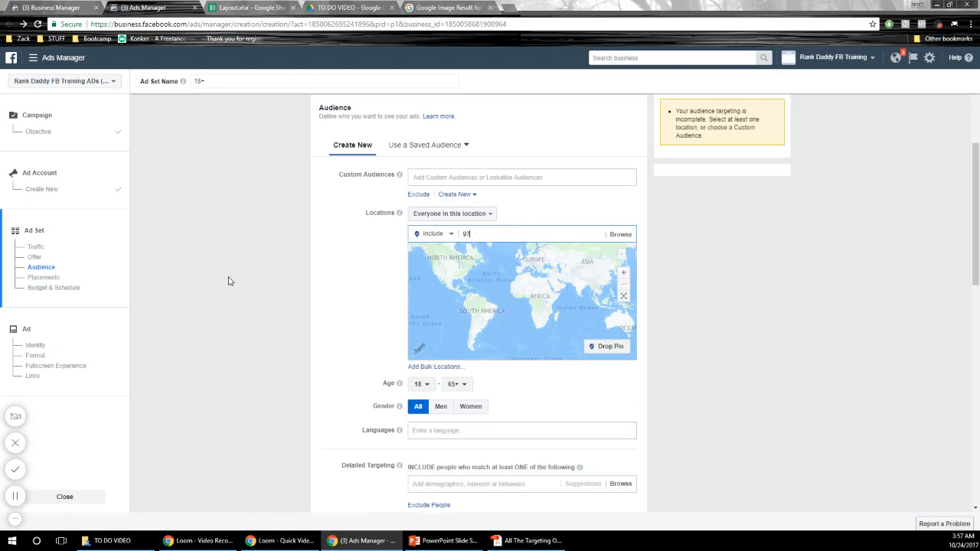
type("22")
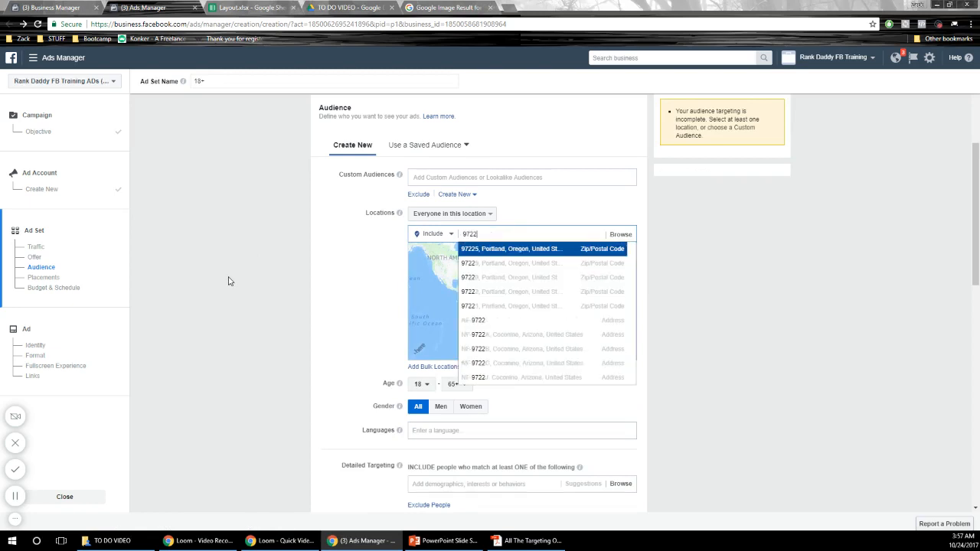
type("5")
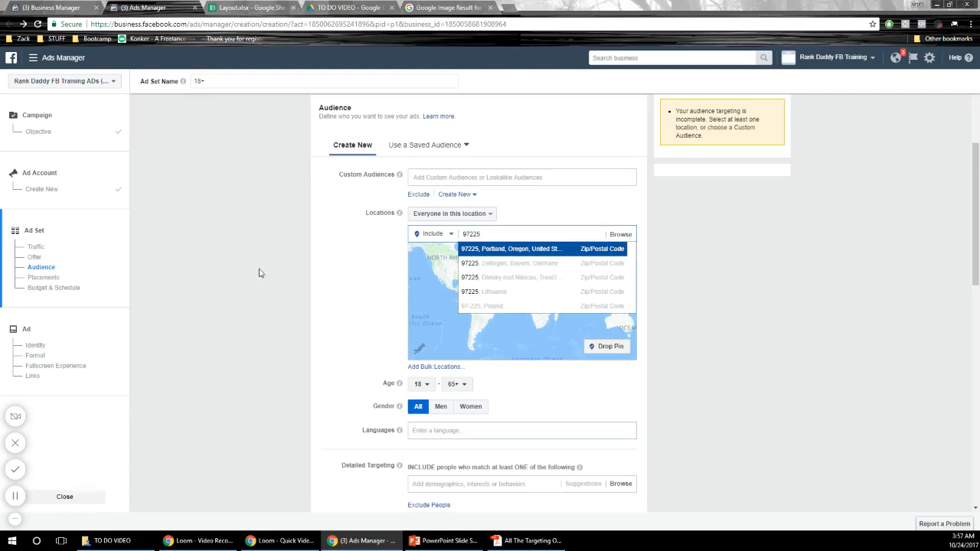
left_click(511, 250)
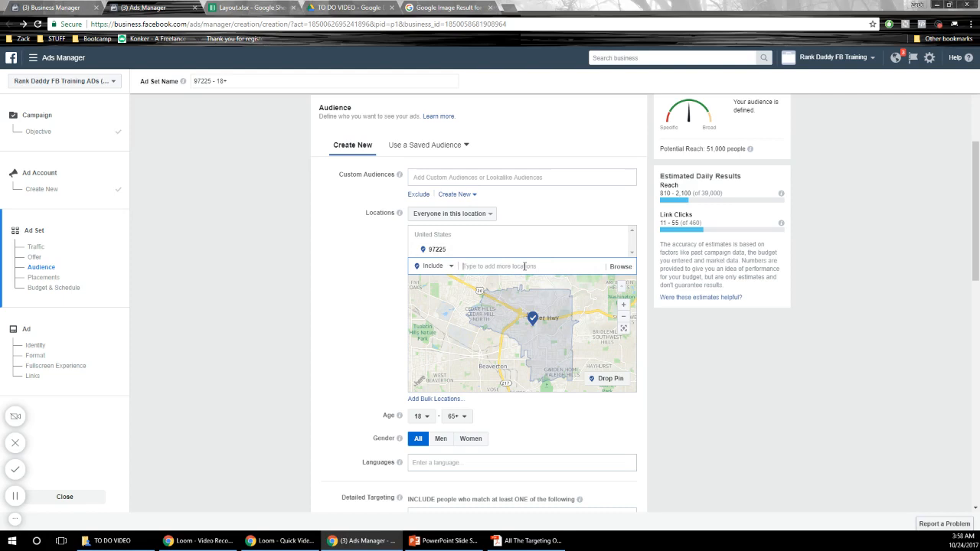
- Add the city of Tigard, Oregon, United States, as another included location
type("Tigard")
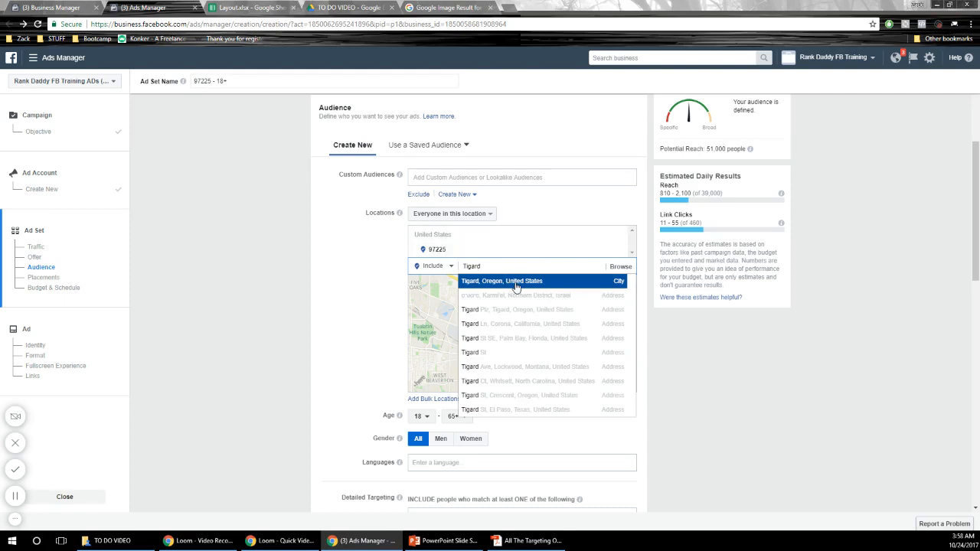
left_click(515, 282)
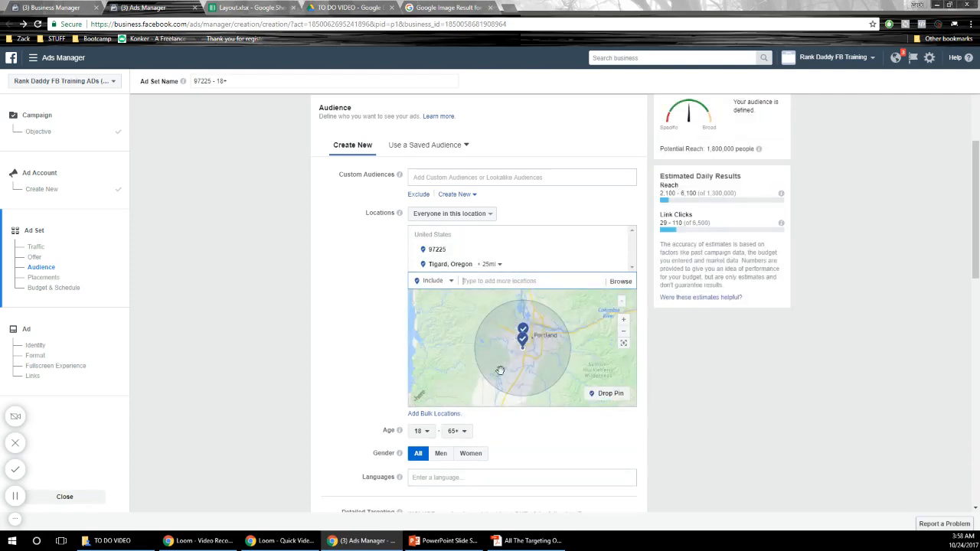
- Reduce the radius around Tigard, Oregon, to 10 mi
left_click(491, 264)
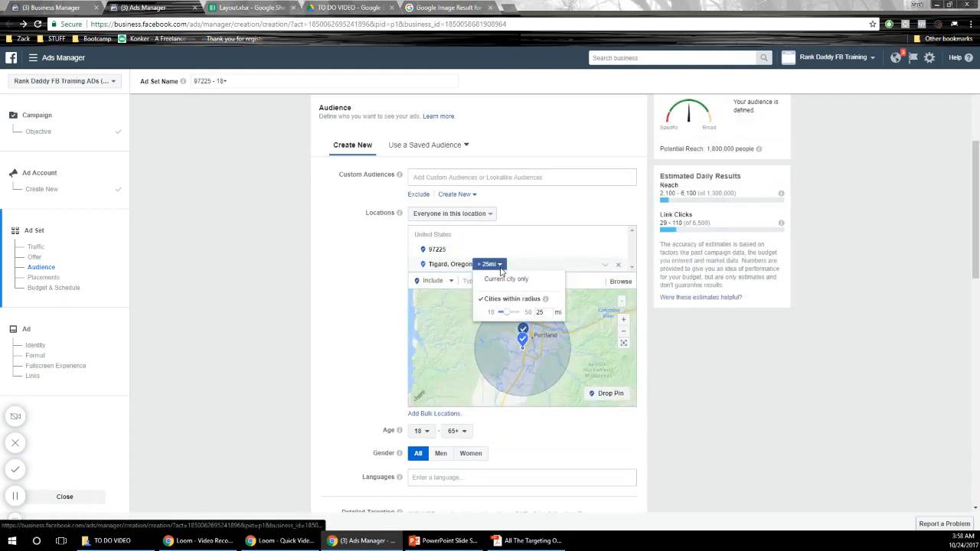
left_click_drag(503, 313, 501, 318)
left_click(359, 350)
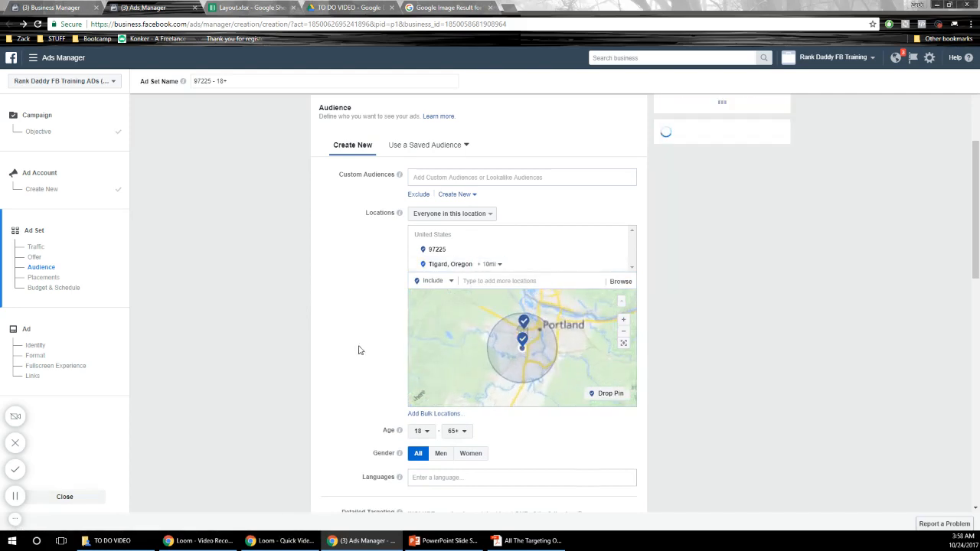
- Review the distance options for the Tigard, Oregon, location, comparing Current city only with Cities within radius
left_click(490, 264)
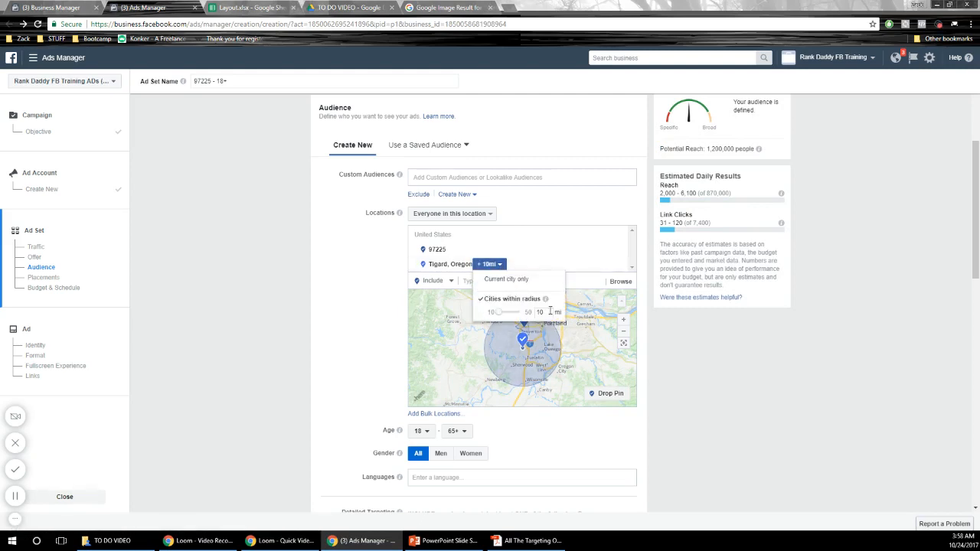
left_click_drag(549, 310, 521, 316)
left_click(379, 318)
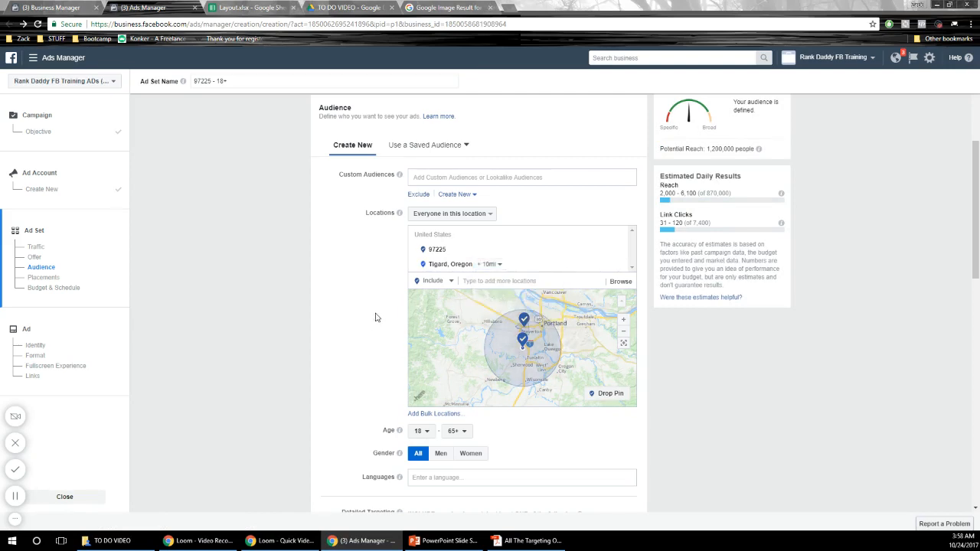
left_click(494, 268)
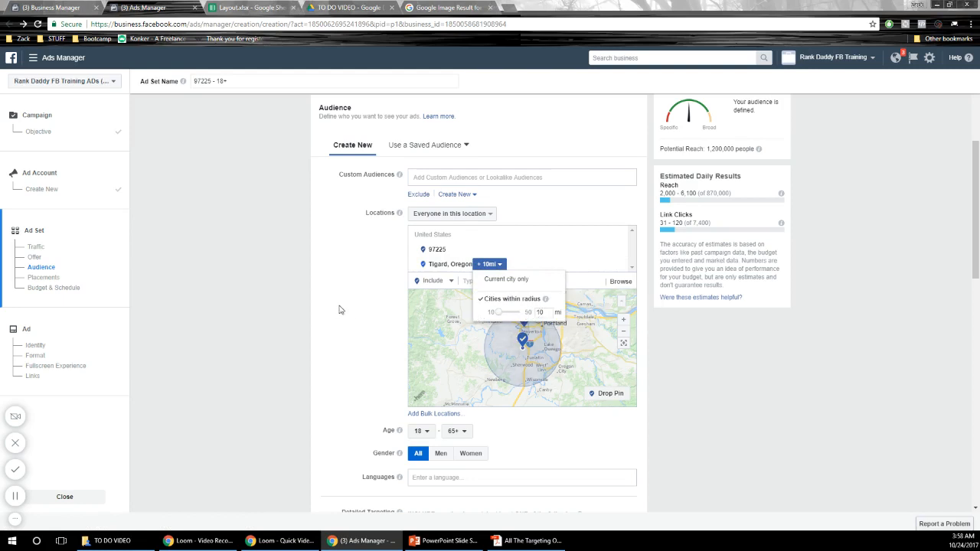
left_click(371, 328)
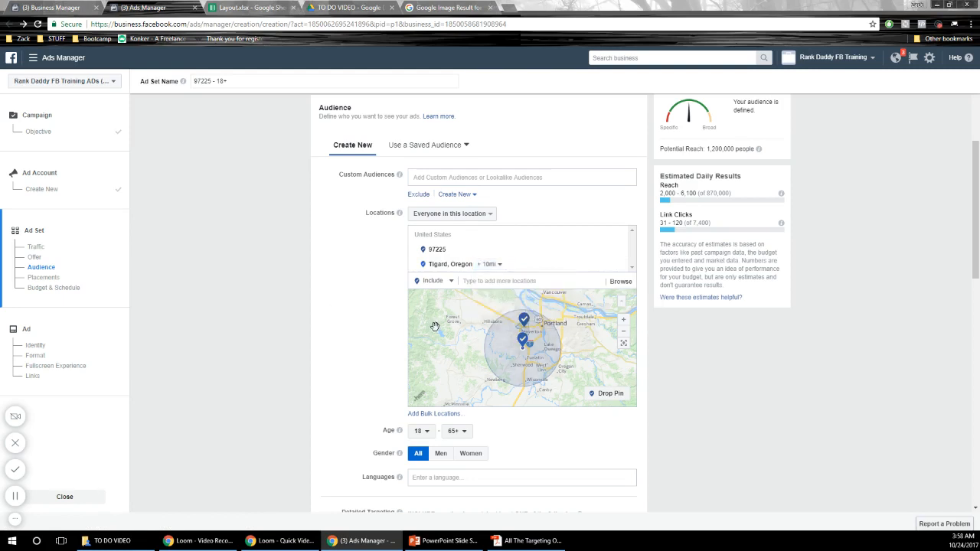
left_click(494, 265)
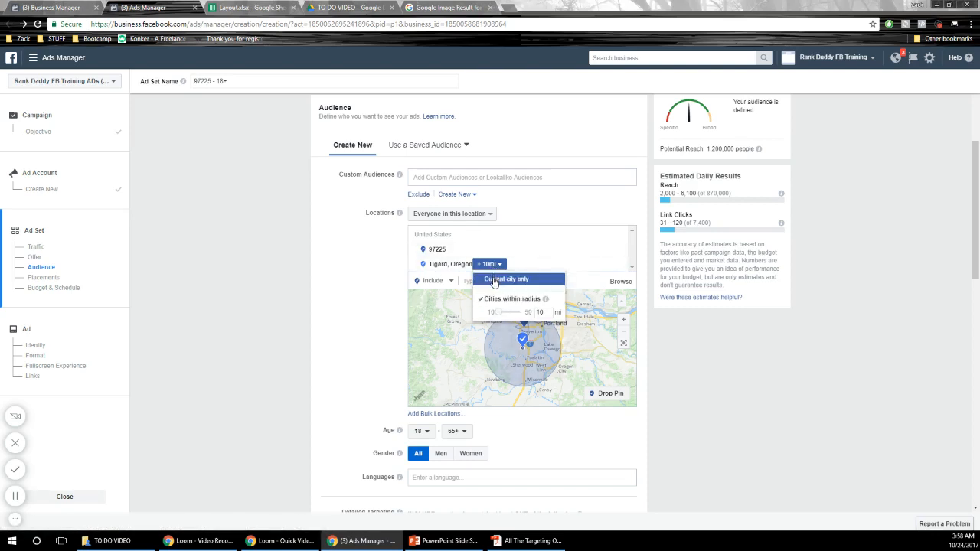
left_click(365, 368)
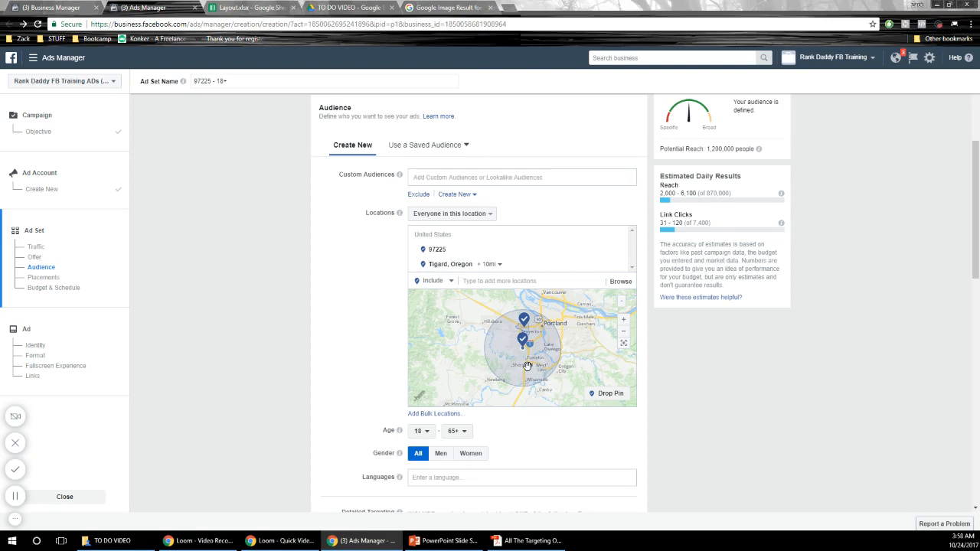
- Set the audience's age range to 25–55 and restrict its gender to Women
scroll(371, 354, "down", 2)
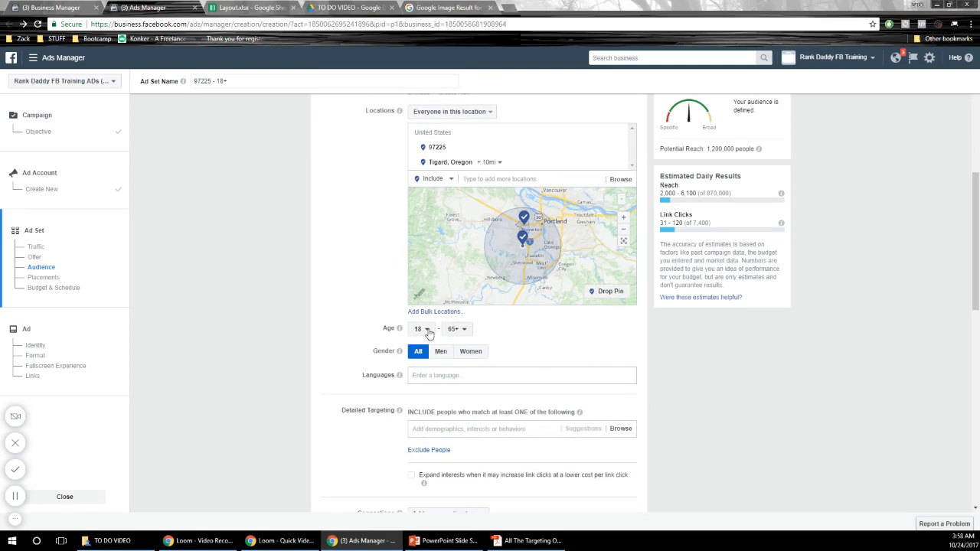
left_click(428, 331)
scroll(427, 428, "down", 1)
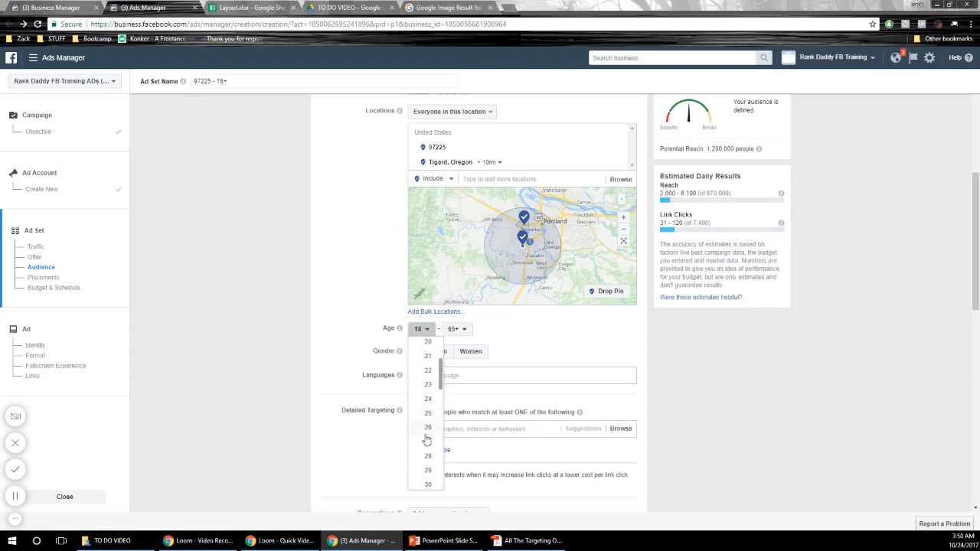
left_click(428, 414)
left_click(454, 329)
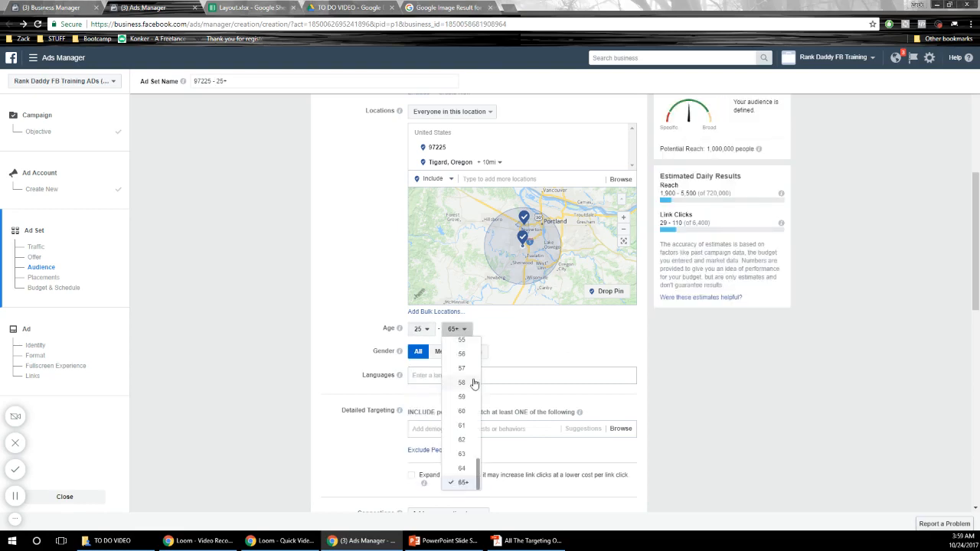
scroll(474, 382, "up", 3)
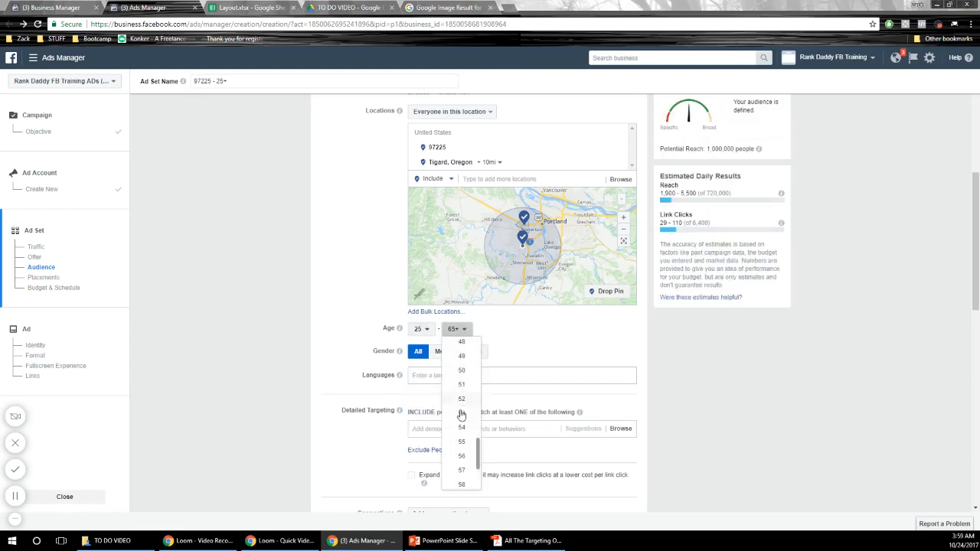
left_click(462, 443)
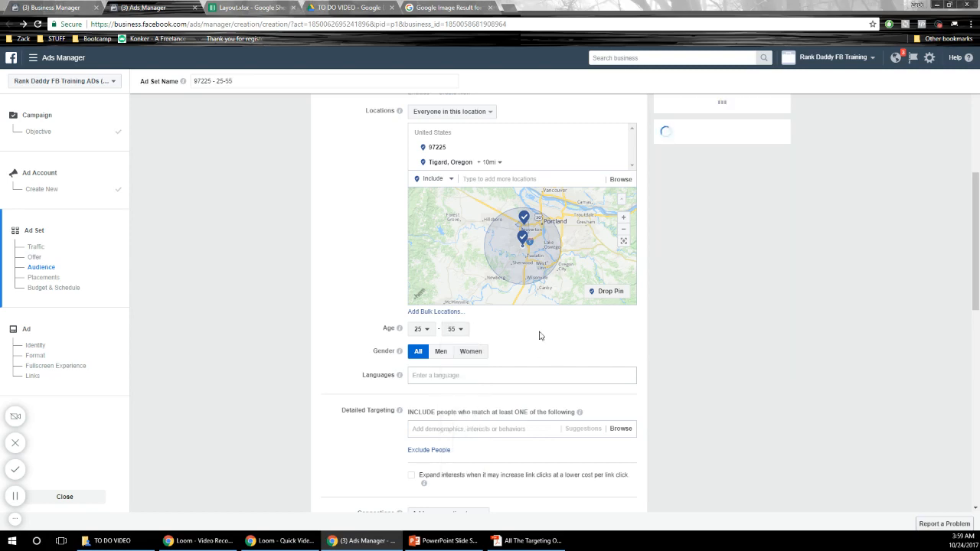
left_click(474, 351)
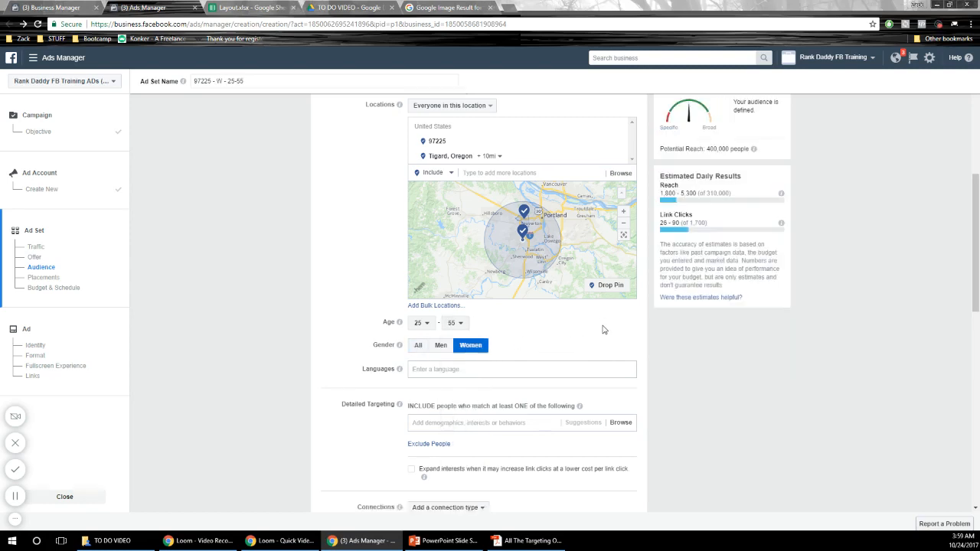
scroll(603, 330, "down", 1)
left_click(470, 324)
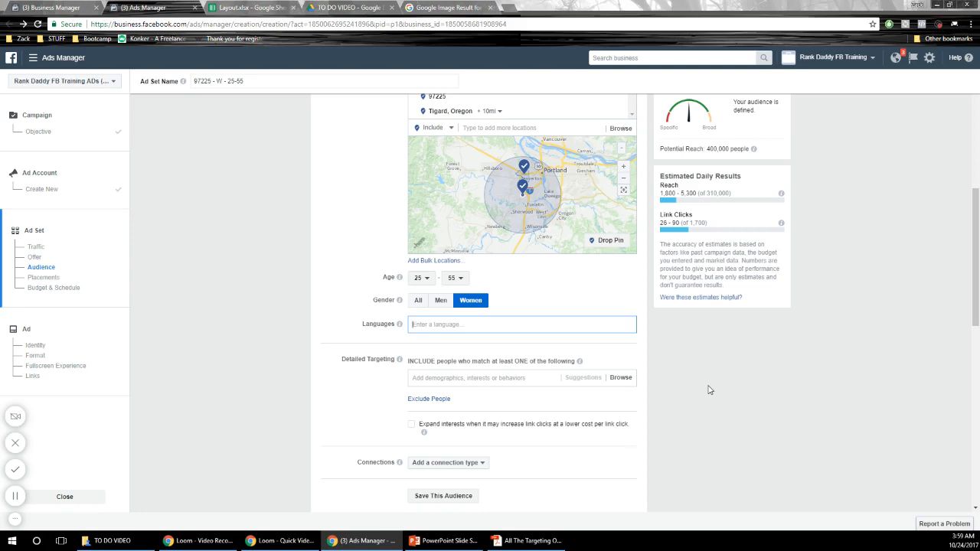
type("Germ")
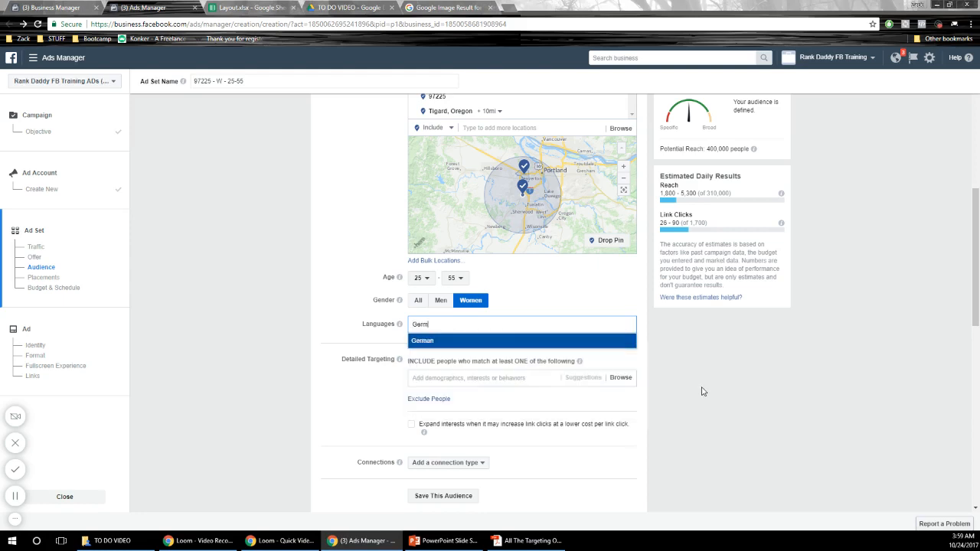
key("BackSpace")
key("BackSpace")
key("BackSpace")
key("BackSpace")
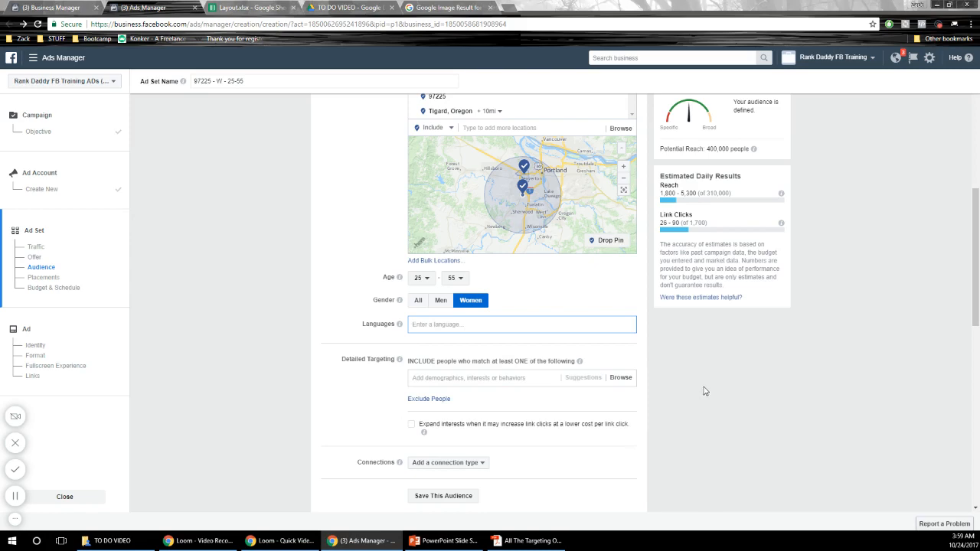
- Browse the detailed targeting options, examining the Facebook Categories entries under More Categories
scroll(726, 356, "down", 2)
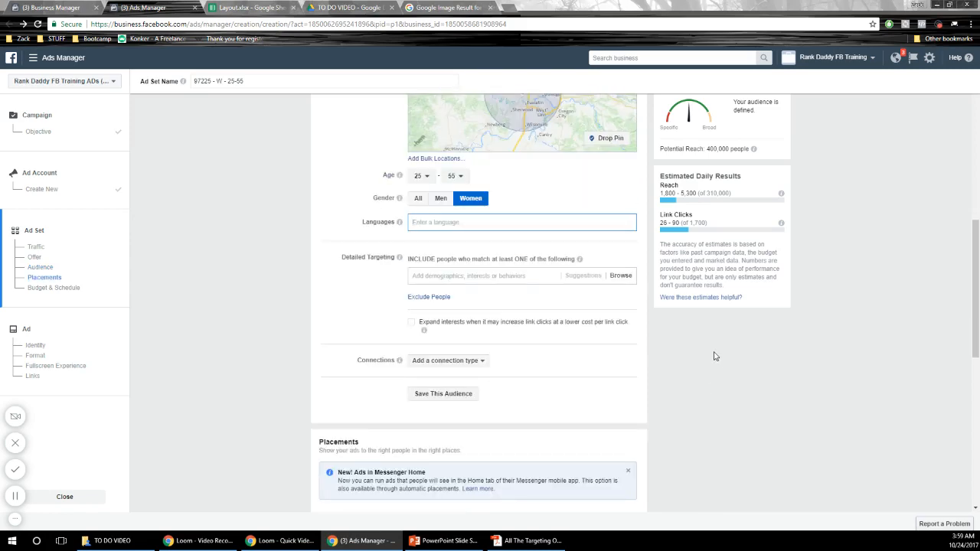
scroll(724, 370, "up", 5)
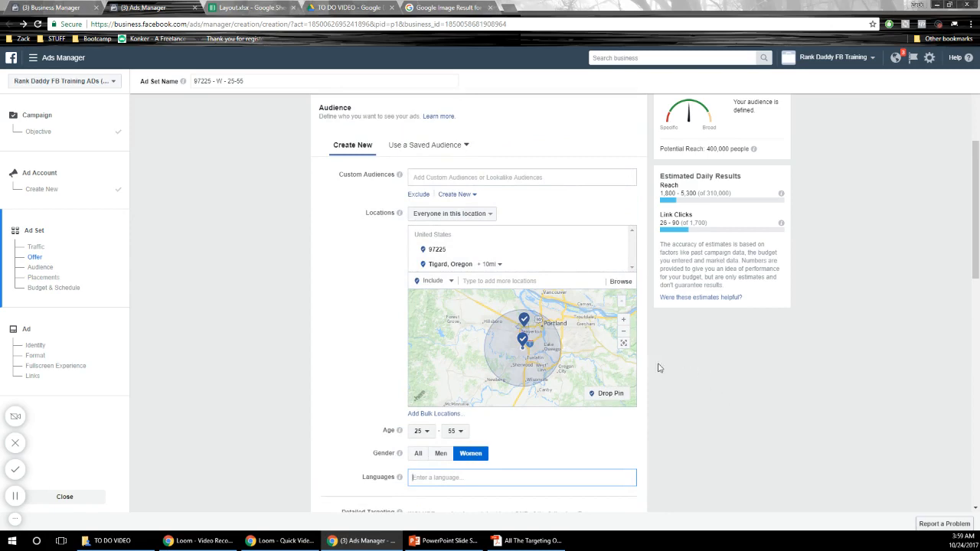
scroll(709, 427, "down", 5)
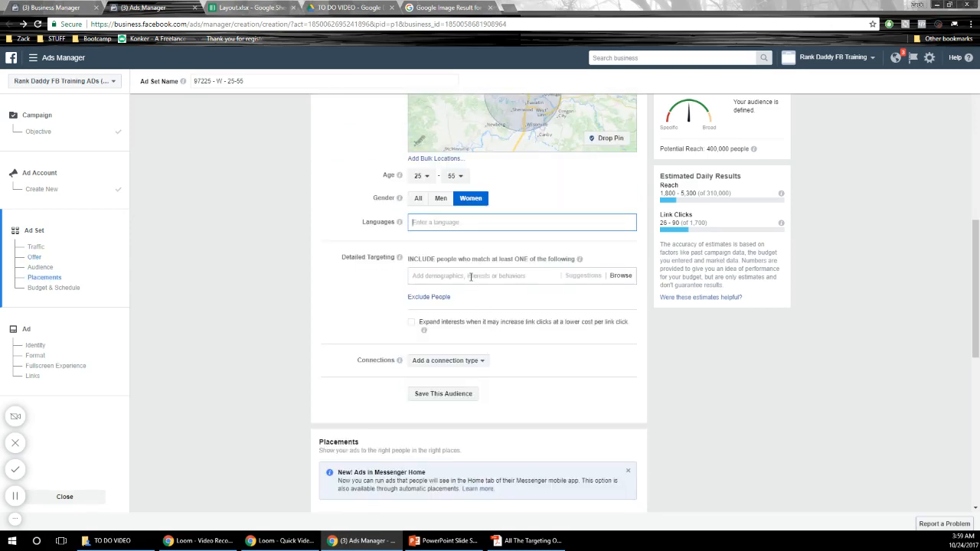
left_click(471, 278)
left_click(471, 276)
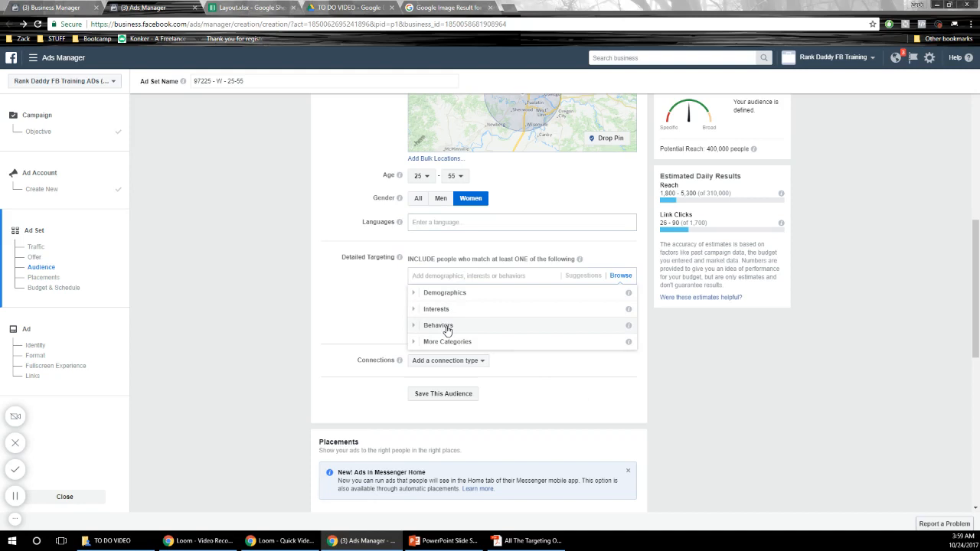
left_click(414, 343)
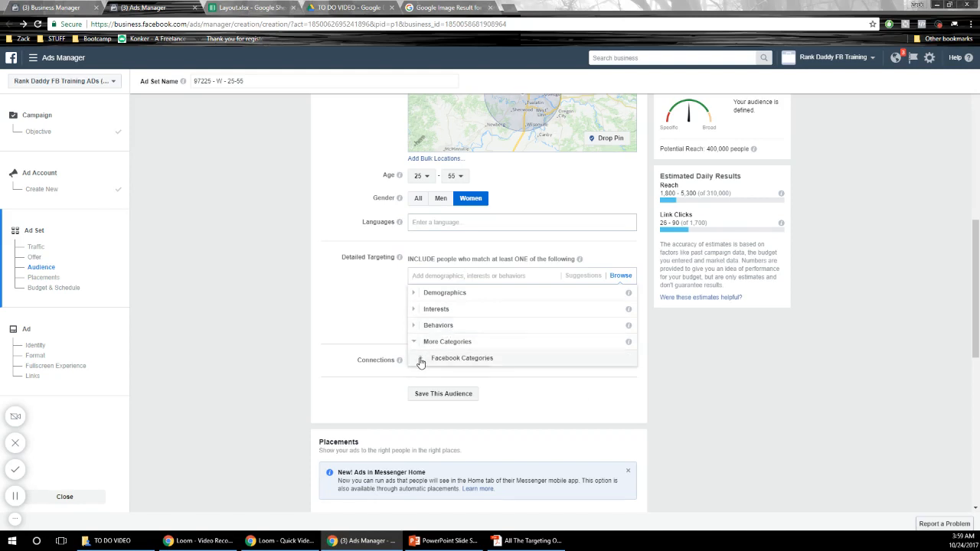
left_click(421, 358)
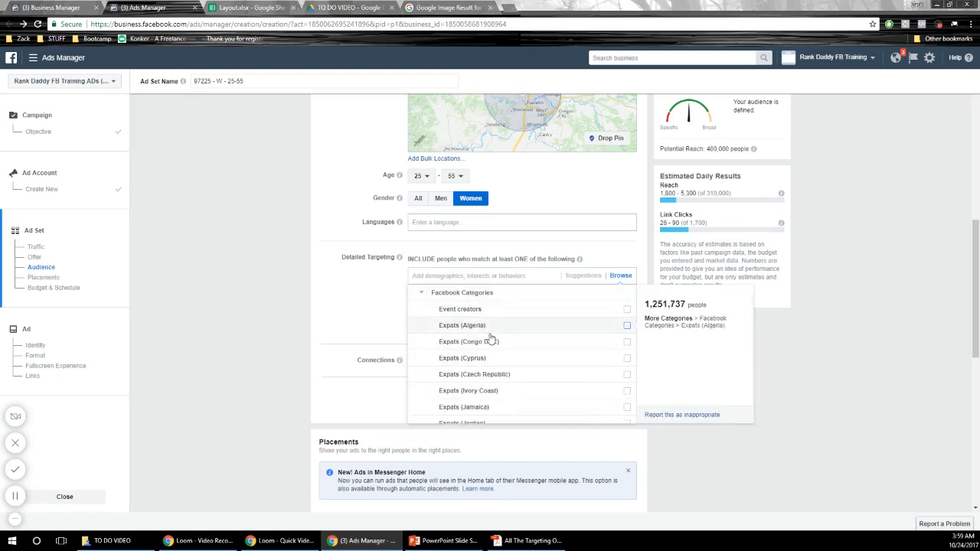
scroll(542, 343, "down", 1)
scroll(541, 343, "down", 10)
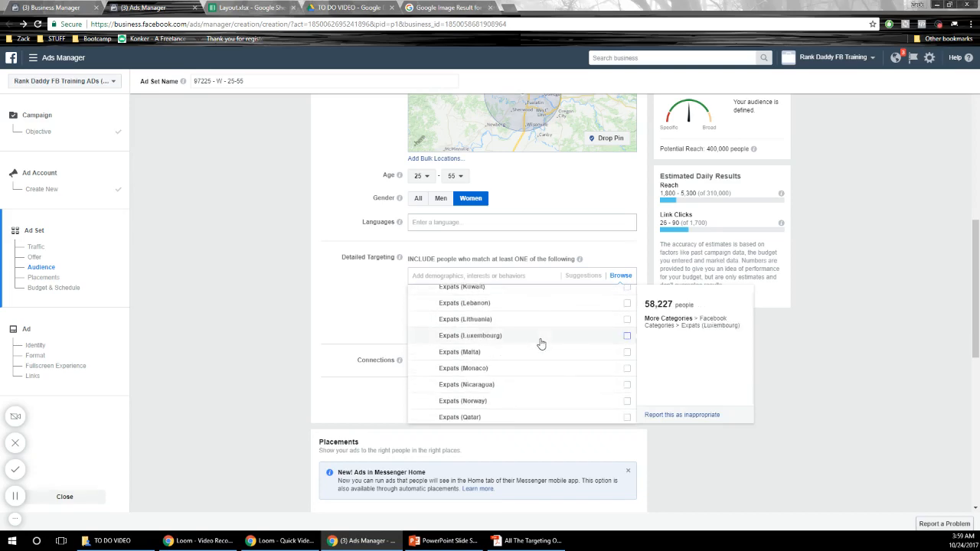
scroll(538, 347, "down", 2)
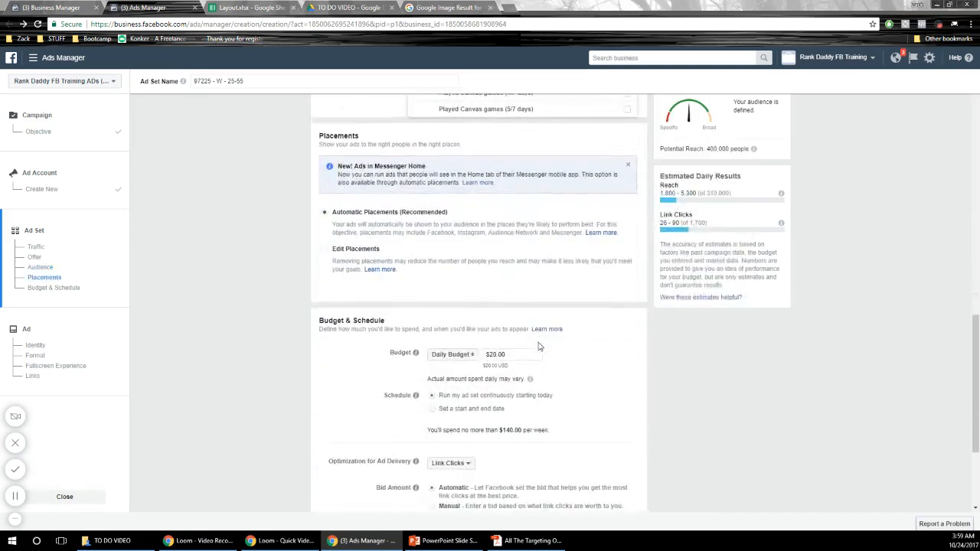
scroll(541, 363, "up", 5)
scroll(481, 319, "up", 10)
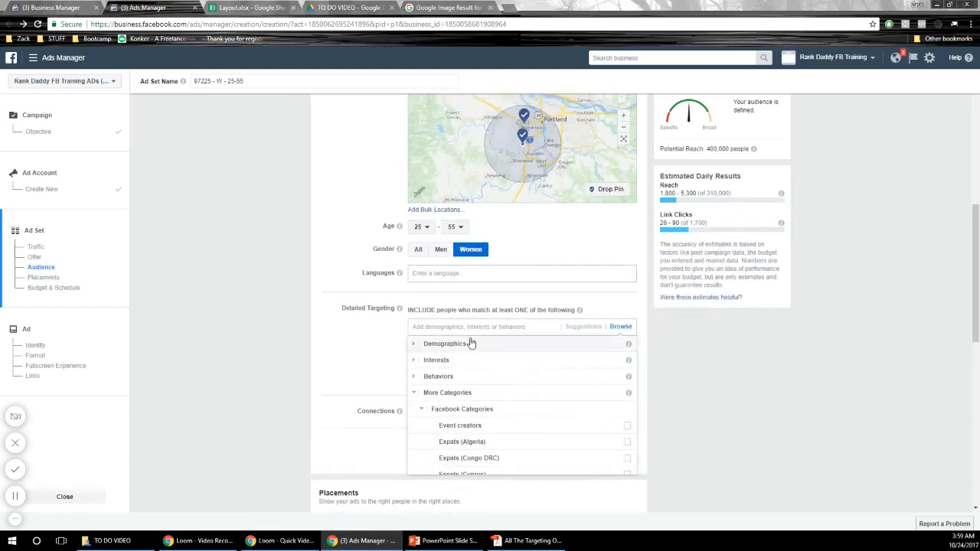
left_click(413, 392)
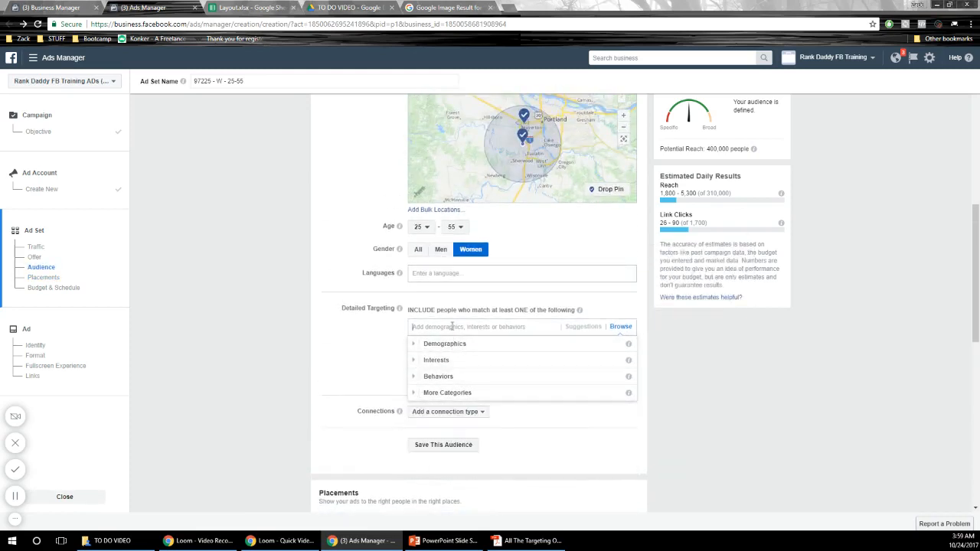
- Include the Beauty interest in the audience's detailed targeting
type("Beauty")
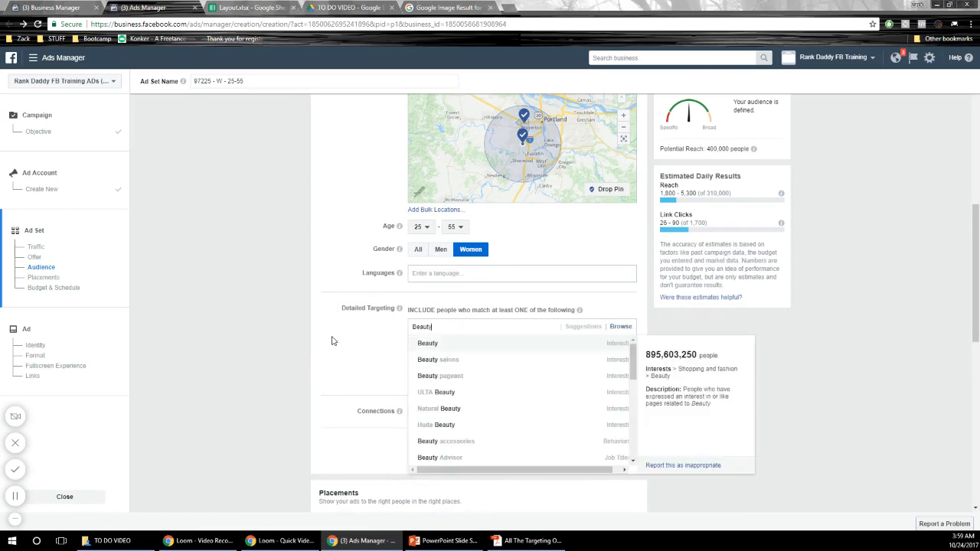
left_click(438, 345)
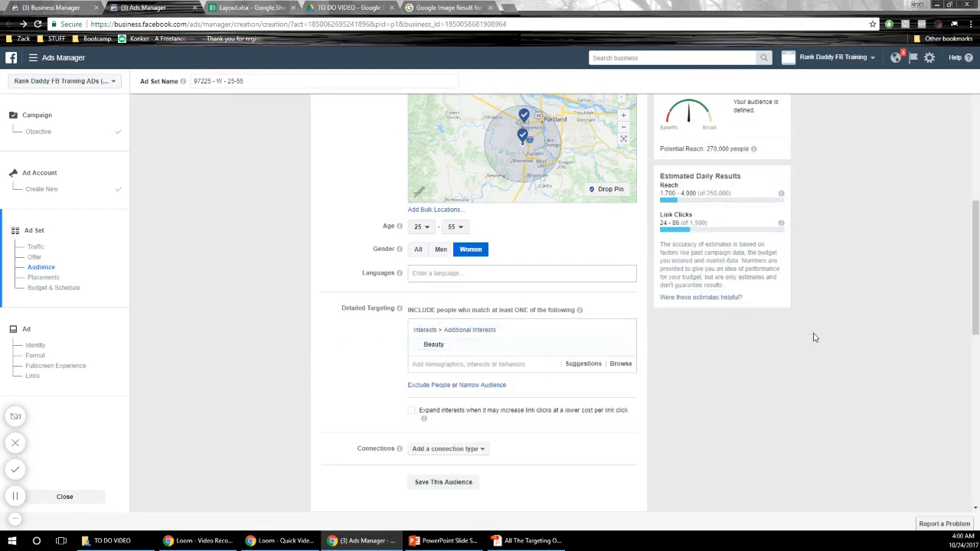
- Review the audience's location, age, gender and interest settings against its potential reach
scroll(867, 329, "up", 6)
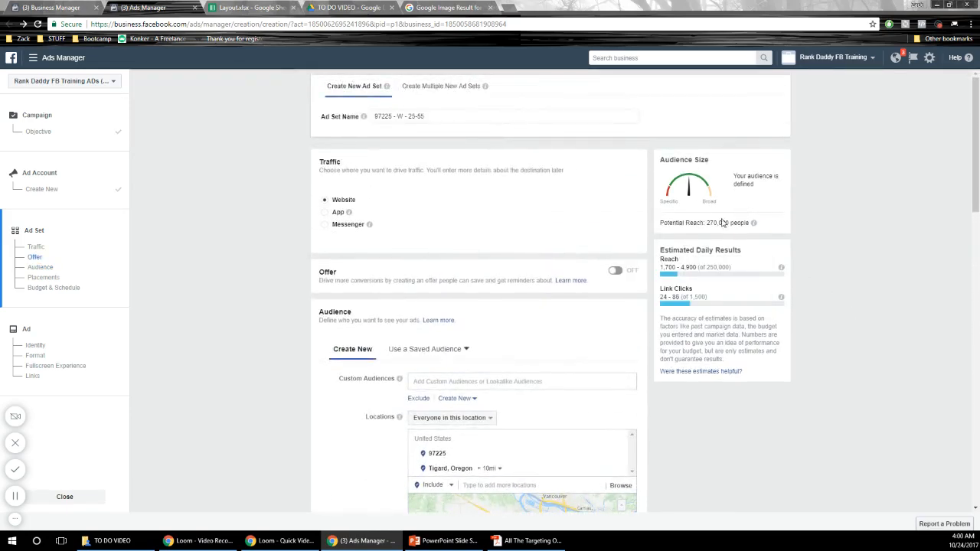
scroll(551, 363, "down", 1)
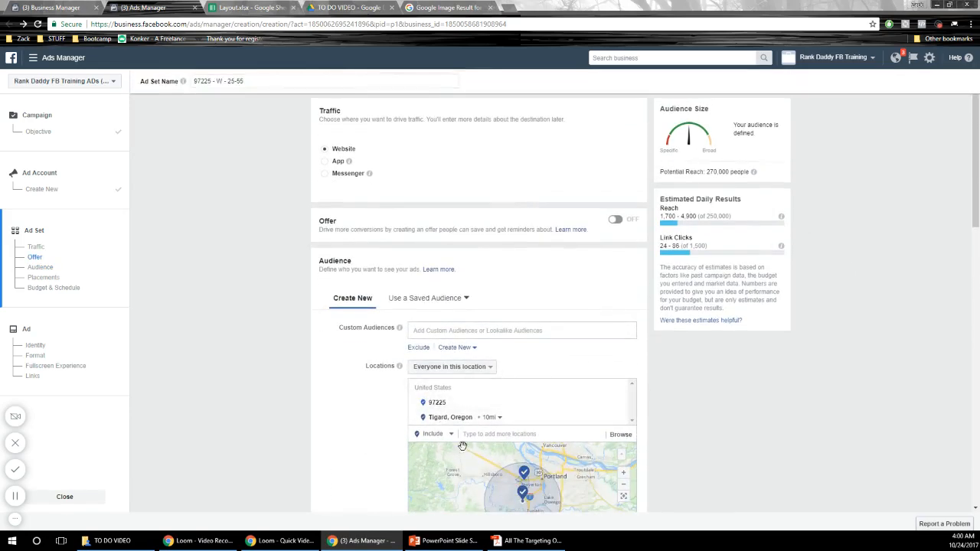
scroll(806, 417, "down", 3)
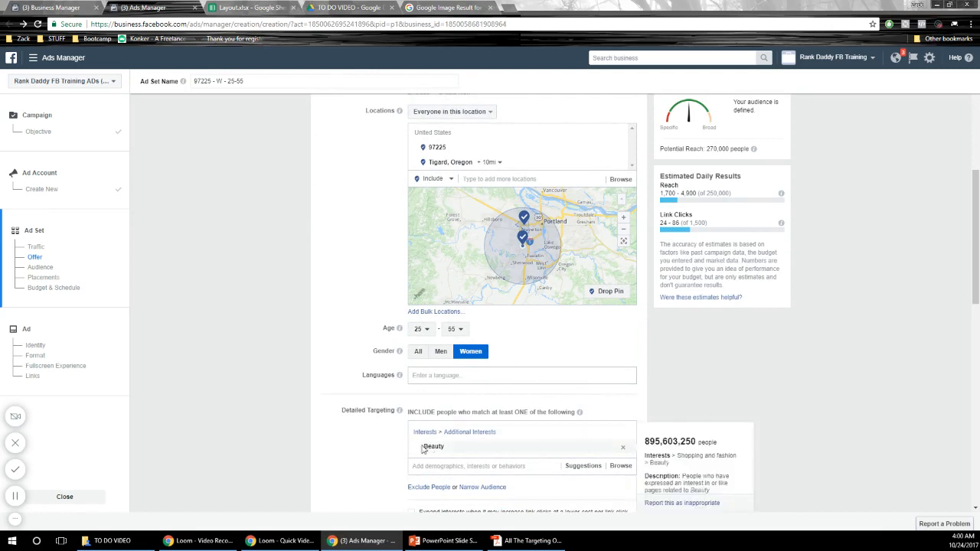
scroll(852, 412, "up", 2)
scroll(852, 413, "up", 2)
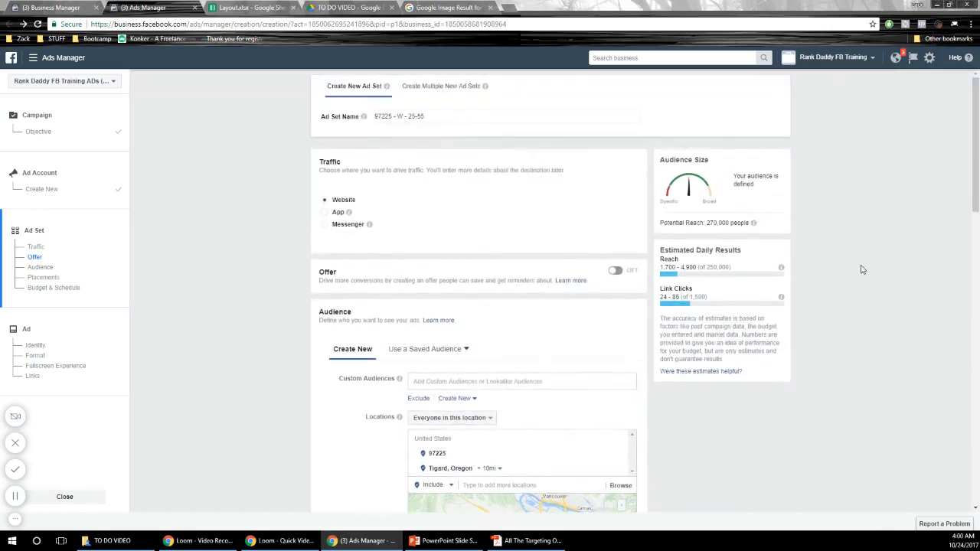
left_click_drag(709, 223, 731, 222)
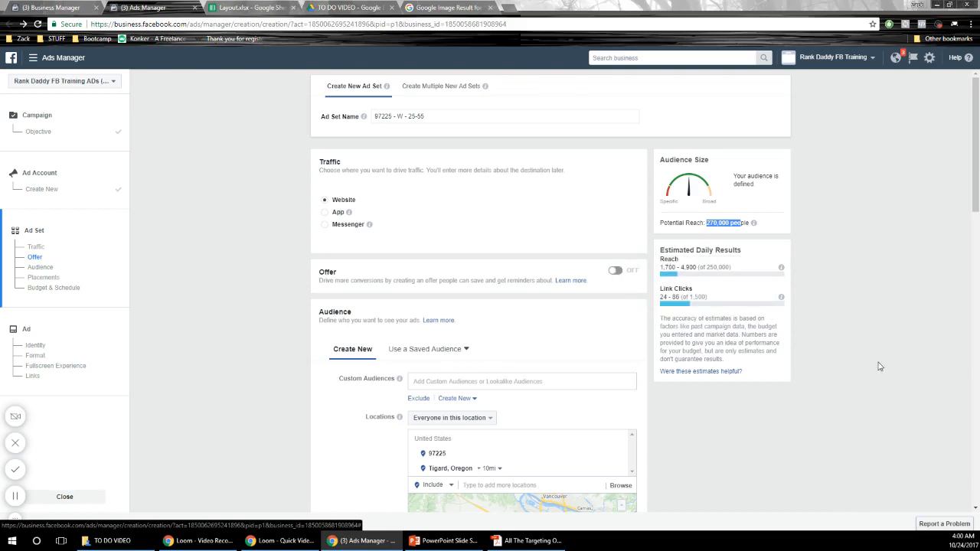
- Check the ad set's daily budget amount in the Budget & Schedule section, leaving the amount as is
scroll(879, 365, "down", 10)
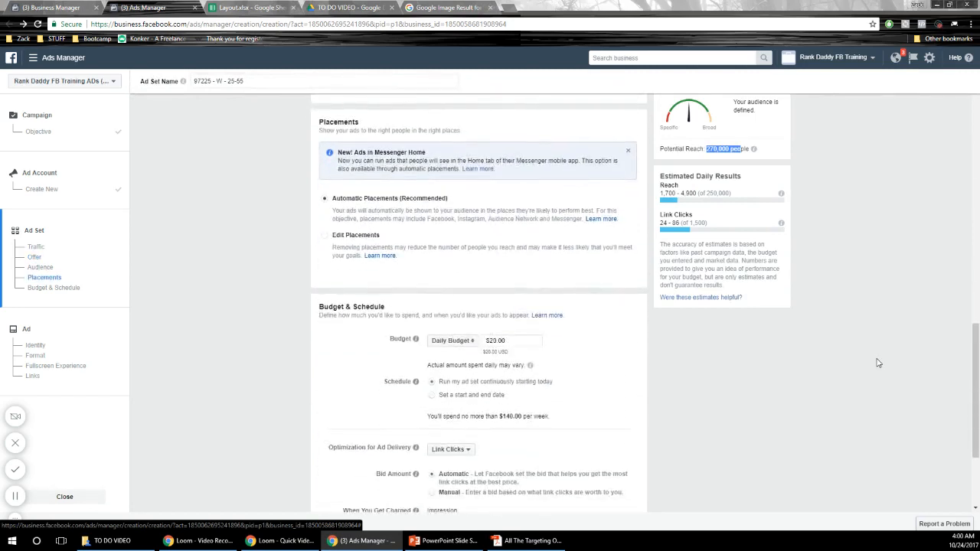
double_click(510, 340)
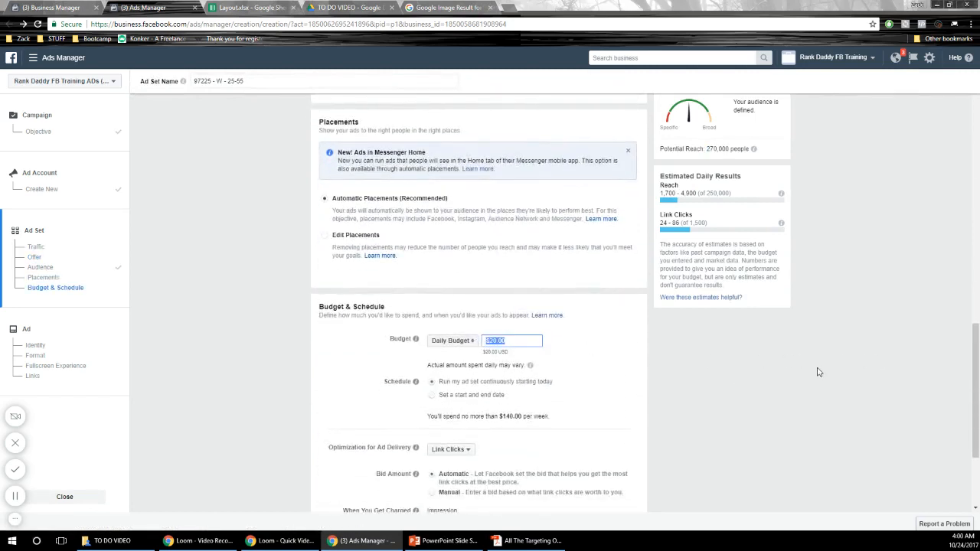
scroll(850, 380, "up", 4)
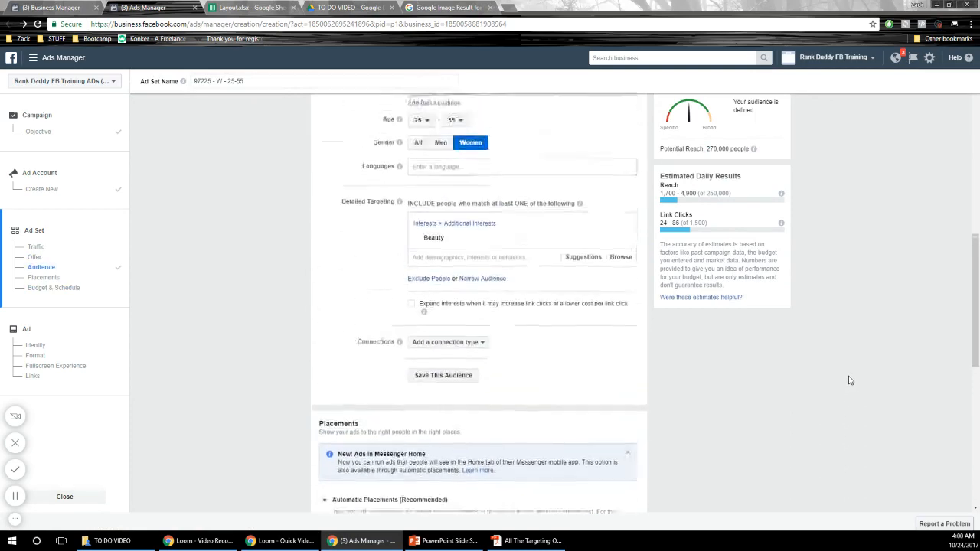
- Add the Paris Hilton interest to the audience's detailed targeting alongside Beauty
scroll(848, 381, "up", 2)
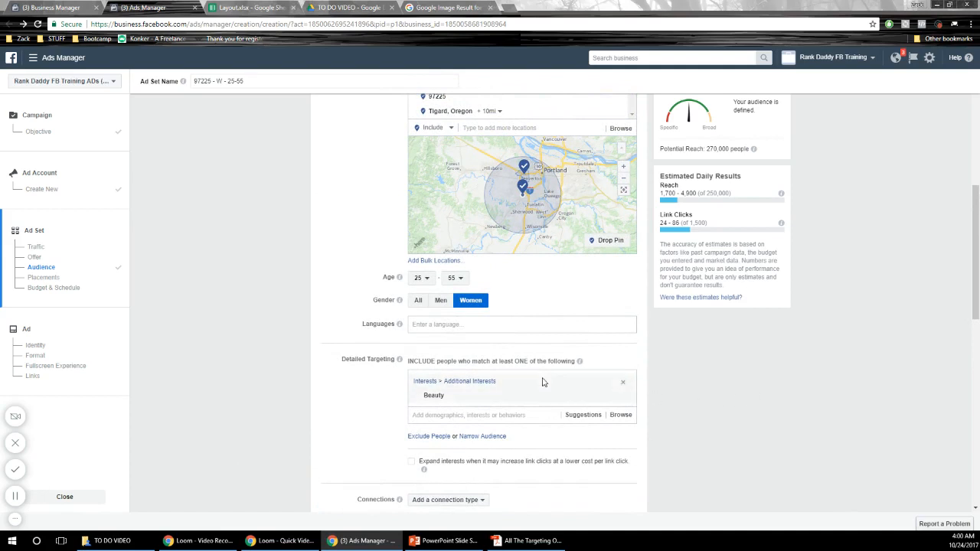
mouse_move(488, 404)
scroll(498, 397, "down", 1)
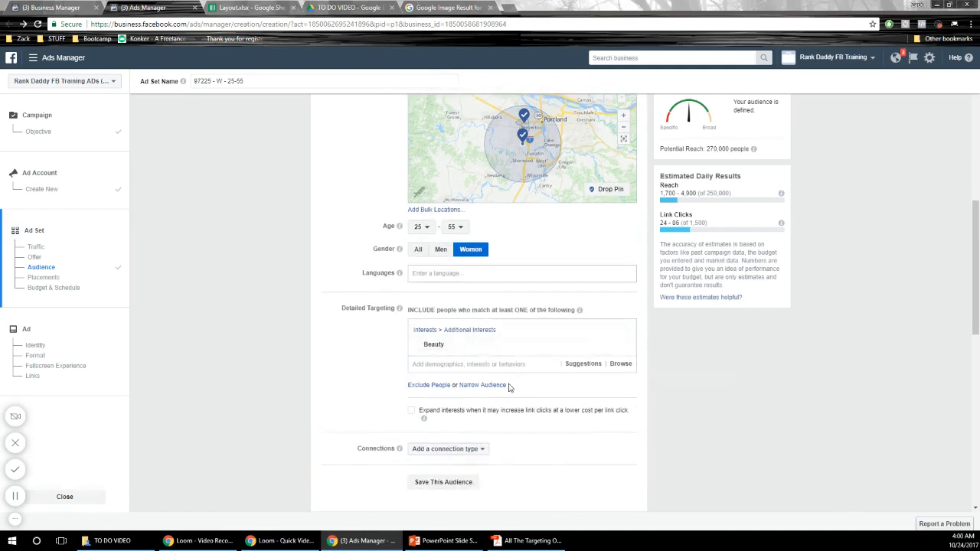
mouse_move(478, 346)
left_click(470, 364)
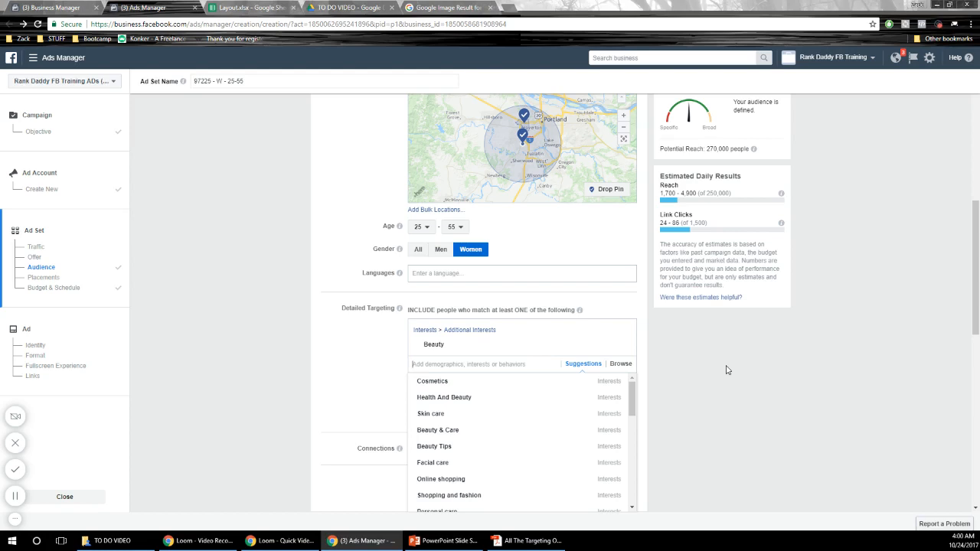
type("Paris Hil")
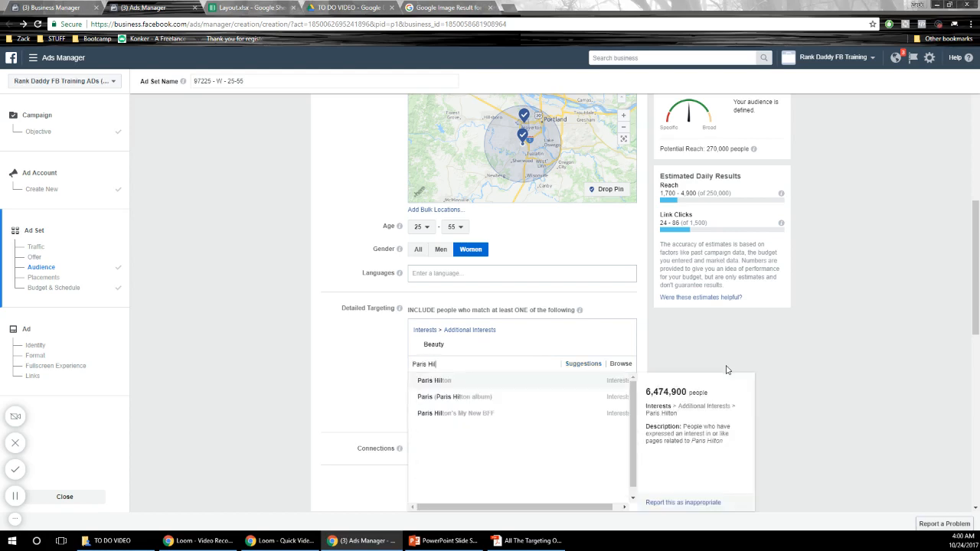
left_click(468, 384)
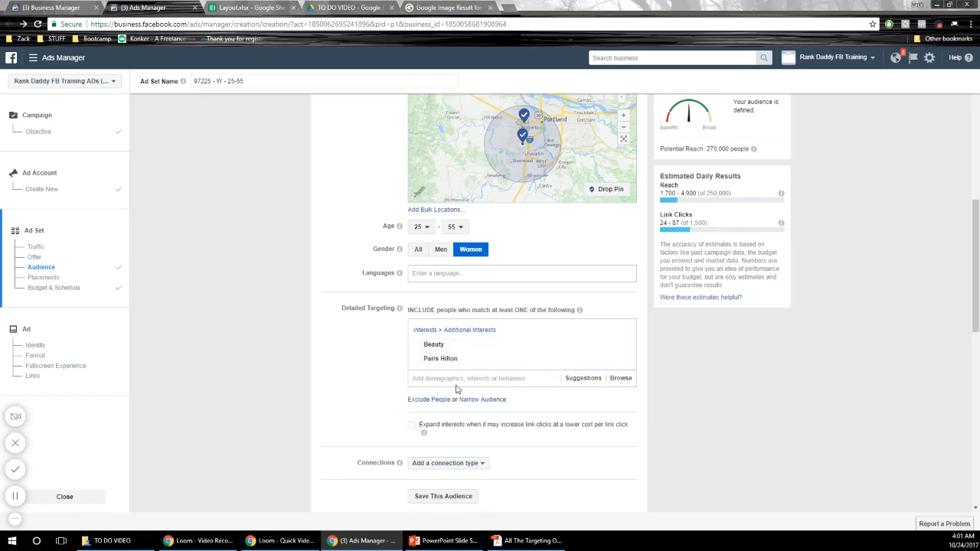
- Add the Kim Kardashian interest to the detailed targeting and check the audience's potential reach
type("K")
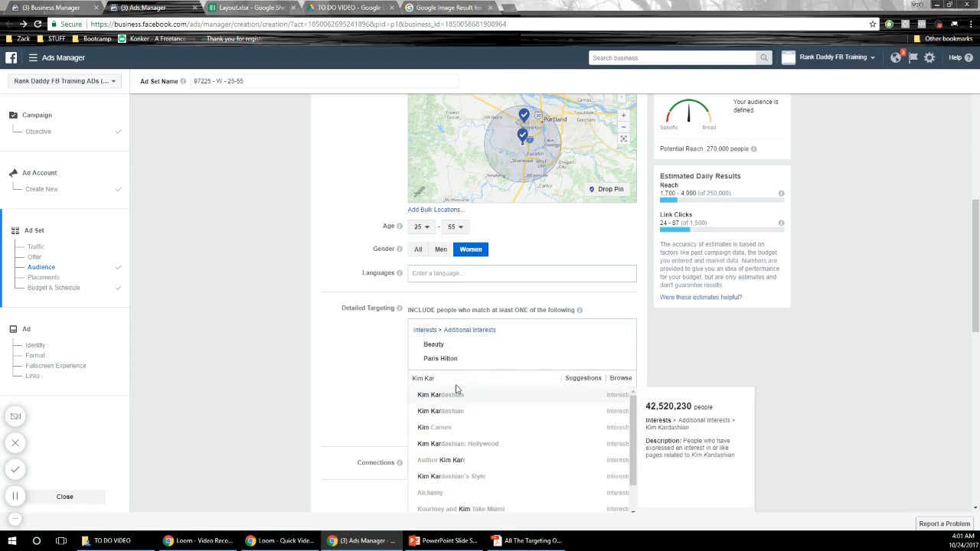
type("im Kar")
left_click(462, 395)
scroll(790, 372, "up", 3)
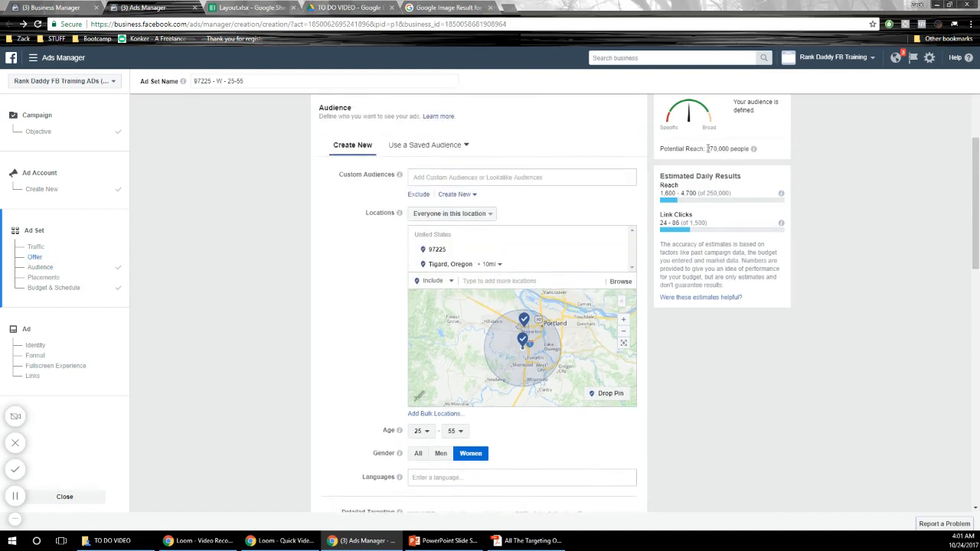
left_click_drag(708, 149, 741, 148)
scroll(706, 348, "down", 3)
mouse_move(444, 360)
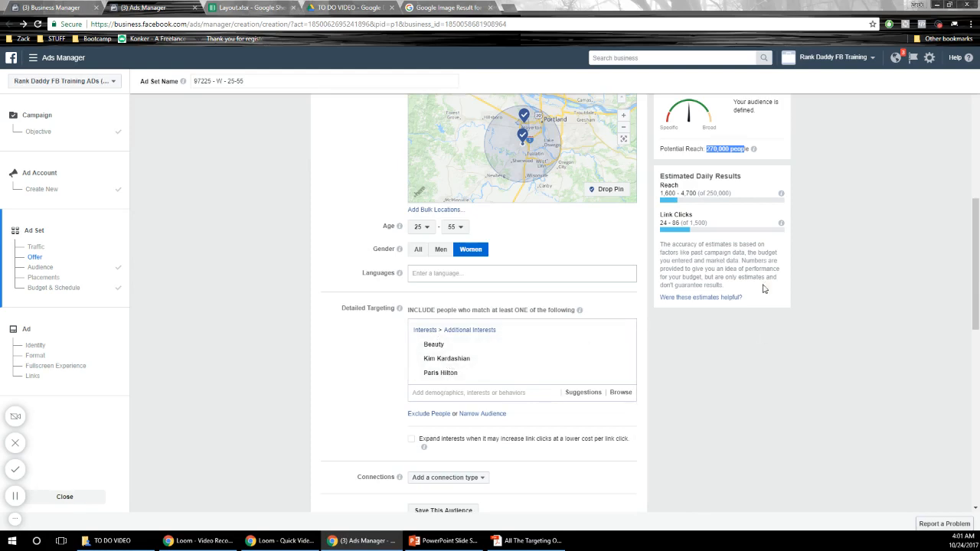
left_click(769, 376)
- Add the suggested Cosmetics and Beauty & Care interests, and check the estimated daily reach and link clicks
left_click(490, 392)
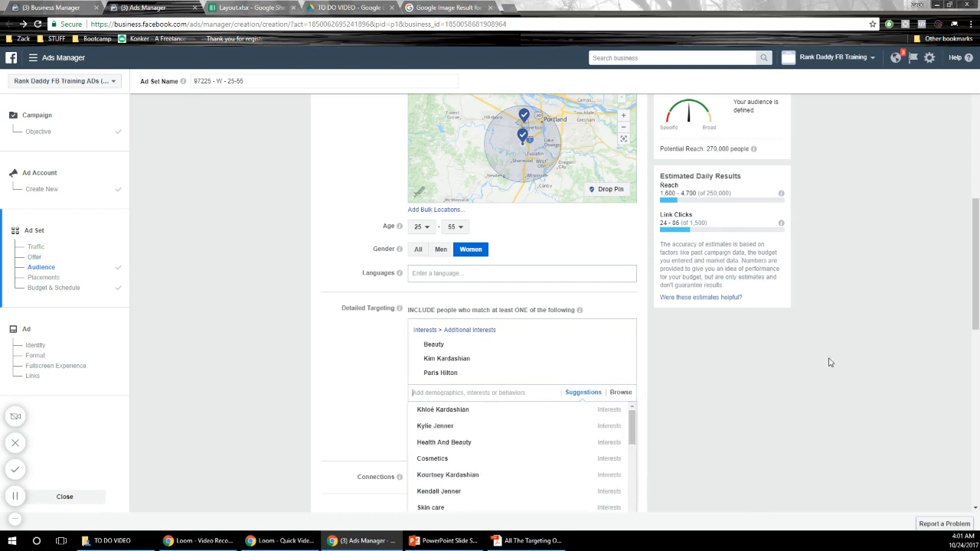
scroll(796, 351, "down", 2)
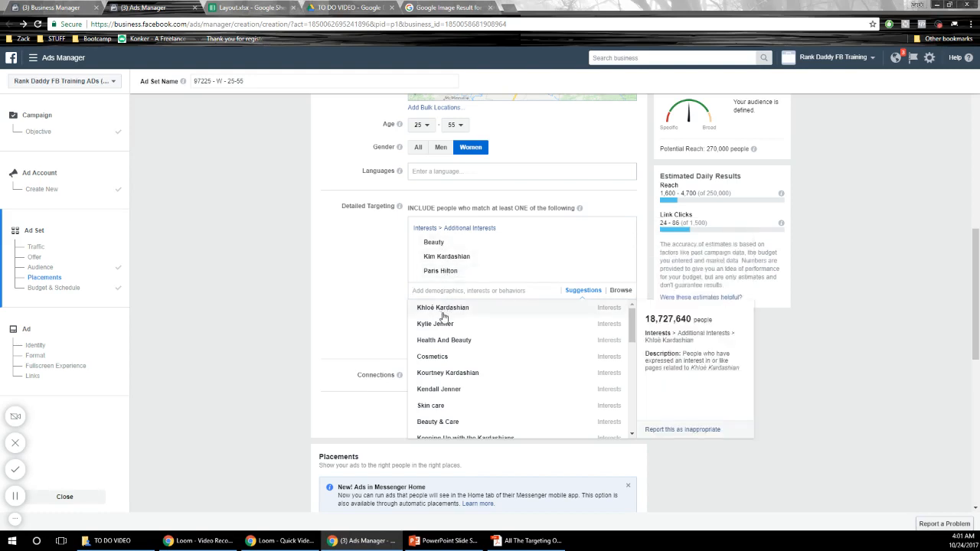
left_click(442, 360)
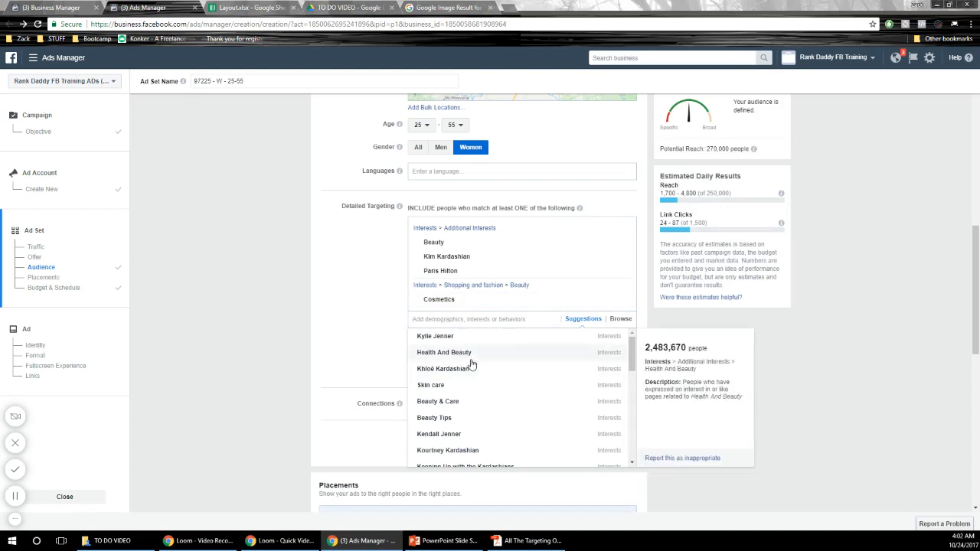
left_click(466, 409)
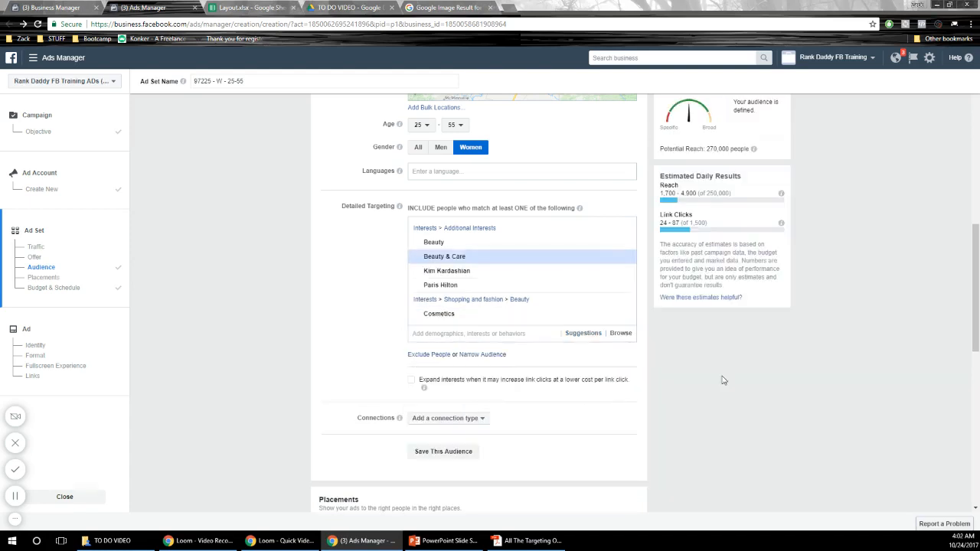
scroll(766, 375, "up", 1)
scroll(781, 375, "down", 1)
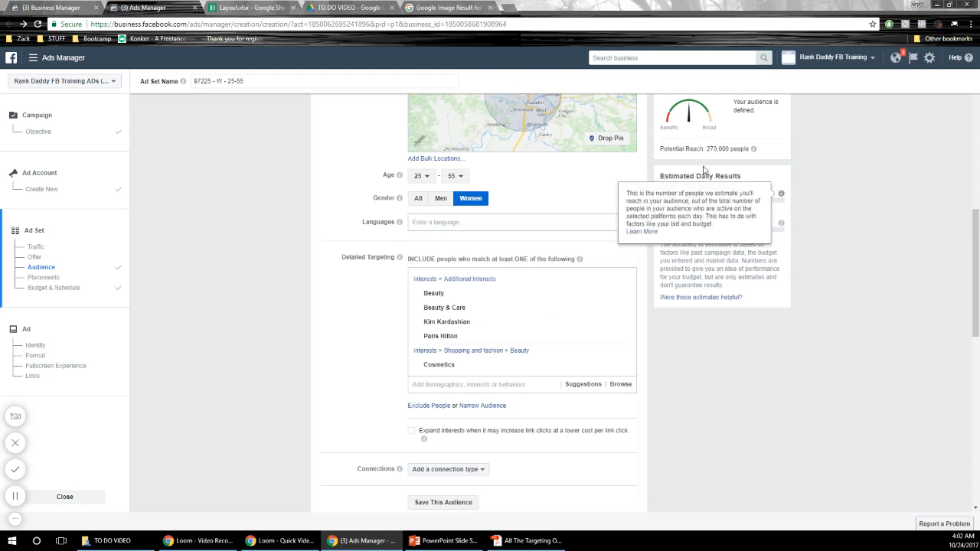
left_click_drag(676, 192, 657, 194)
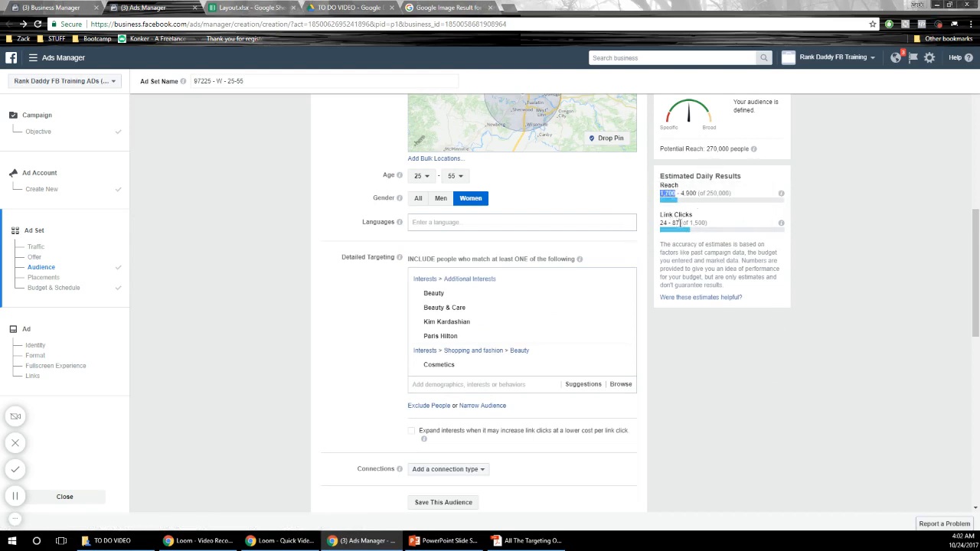
left_click(680, 223)
- Add the suggested Natural skin care interest to the audience's detailed targeting
left_click(498, 387)
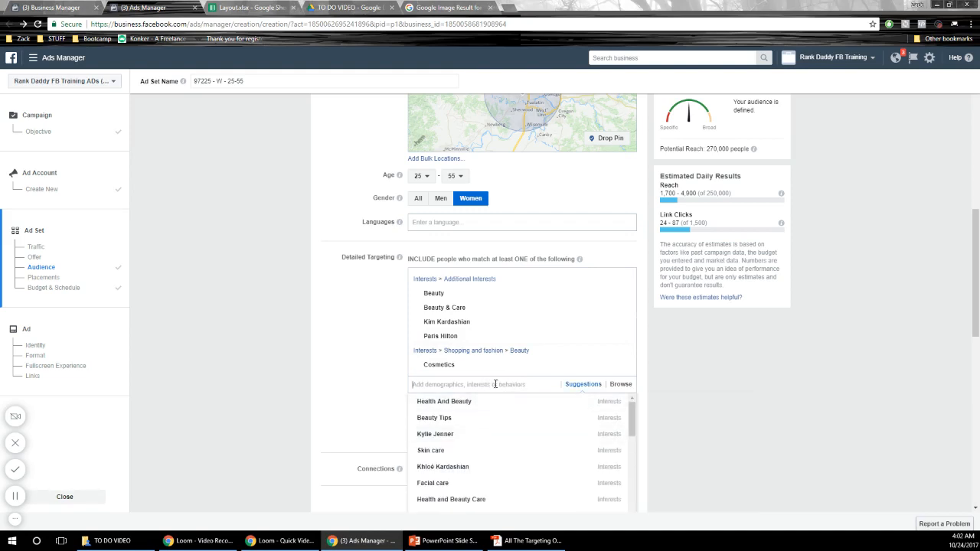
scroll(521, 431, "down", 2)
scroll(487, 433, "down", 1)
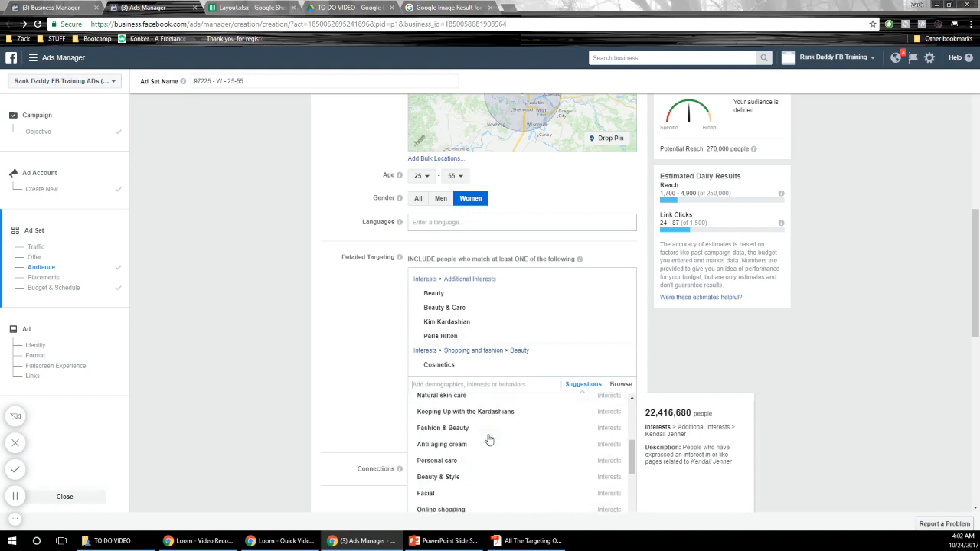
left_click(459, 397)
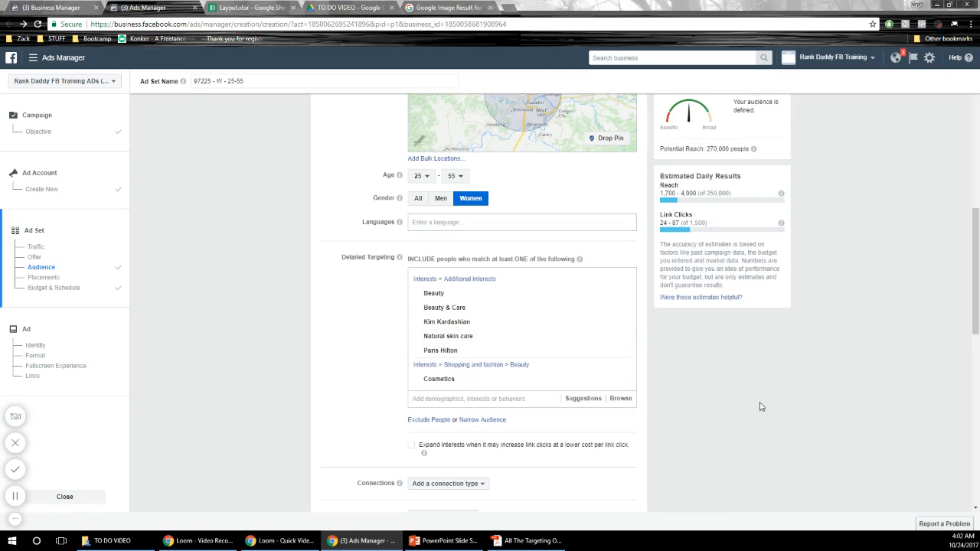
- Switch to the All The Targeting Options PDF in Adobe Acrobat Reader, review its targeting categories, and return to the audience settings in Ads Manager
left_click(528, 541)
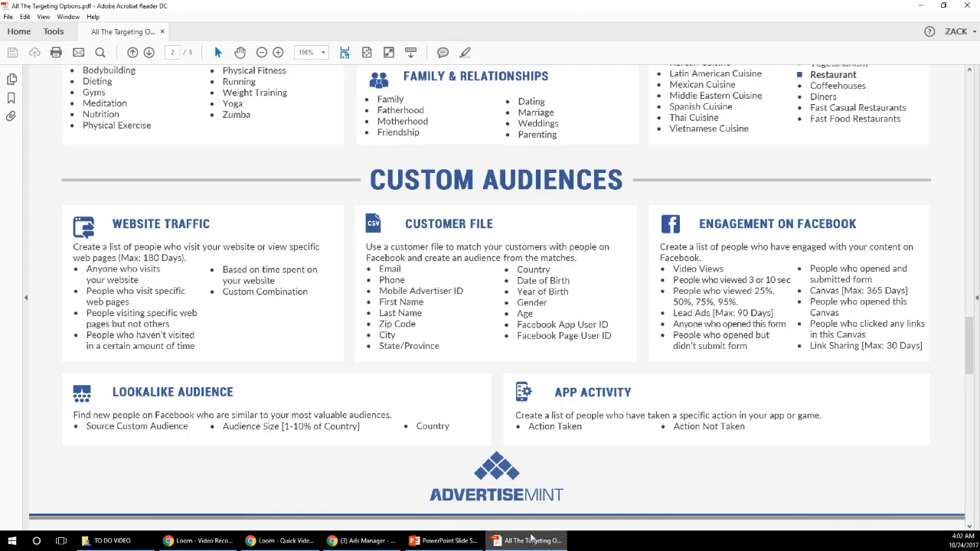
scroll(572, 296, "up", 1)
scroll(572, 296, "down", 3)
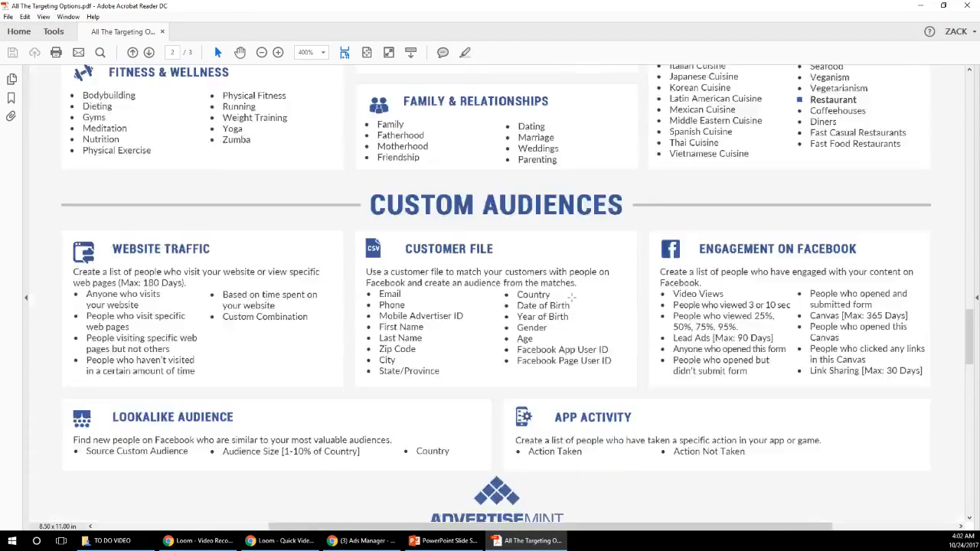
scroll(654, 337, "up", 15)
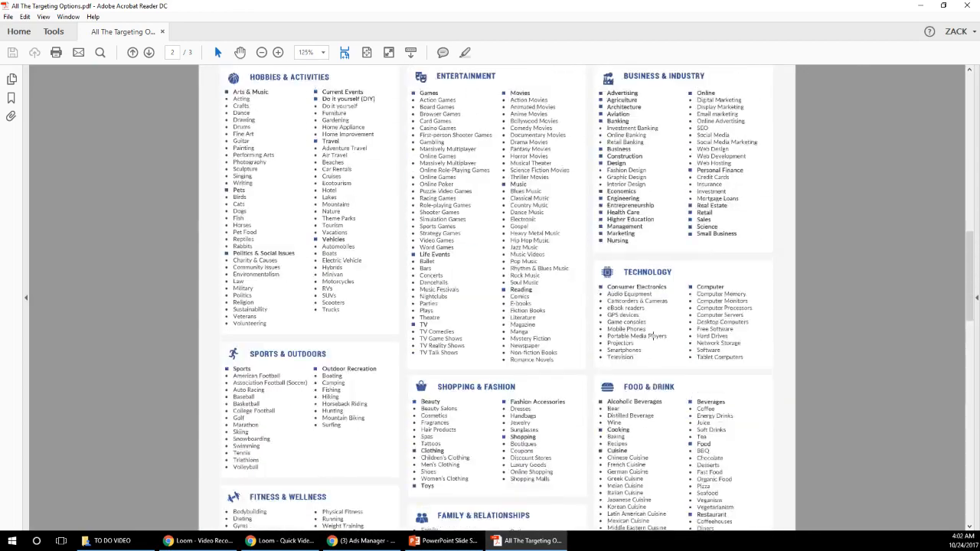
scroll(647, 338, "up", 8)
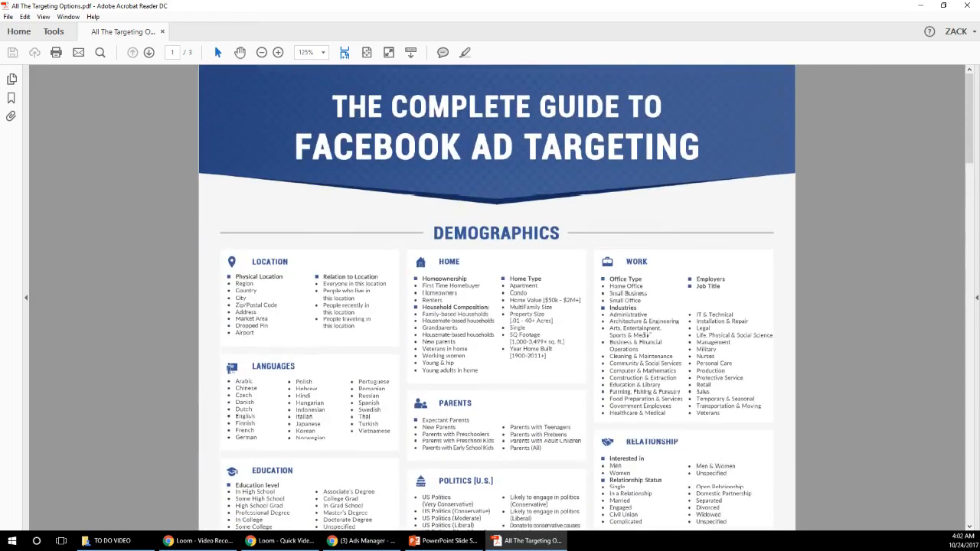
scroll(653, 324, "down", 9)
scroll(653, 323, "down", 15)
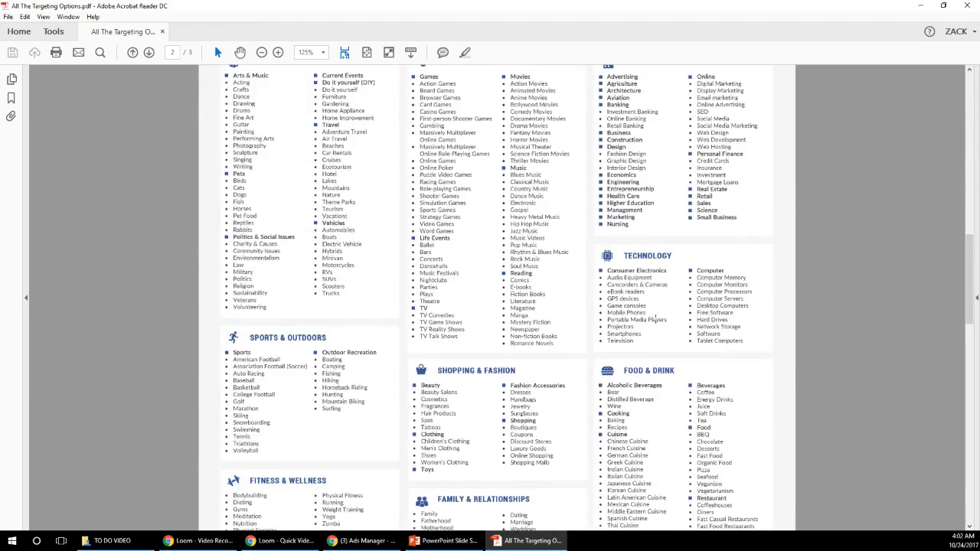
scroll(659, 317, "down", 2)
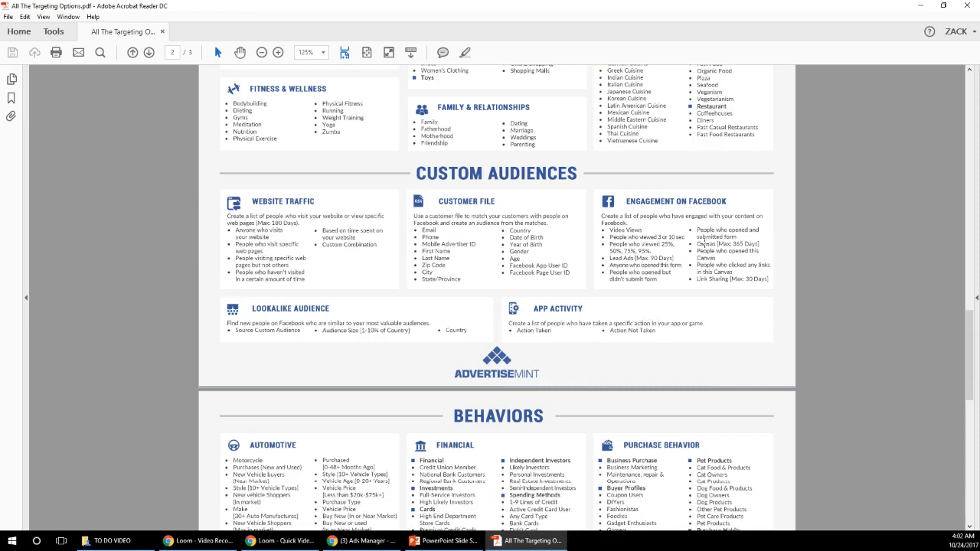
left_click(921, 8)
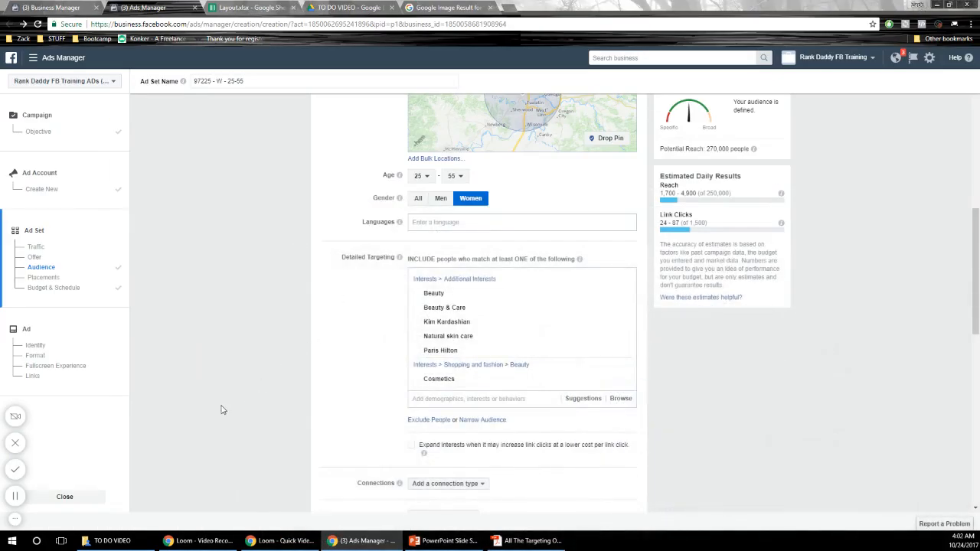
scroll(228, 400, "up", 3)
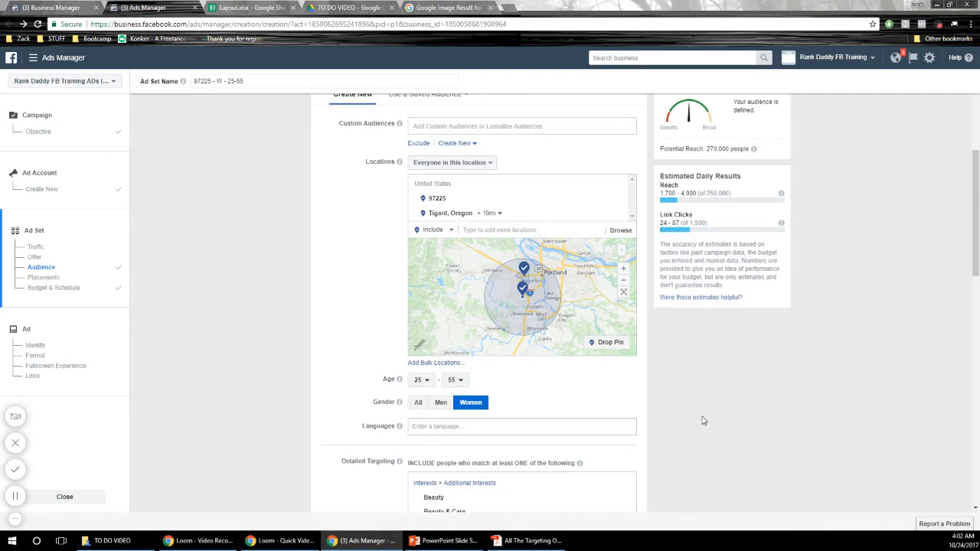
scroll(705, 413, "down", 1)
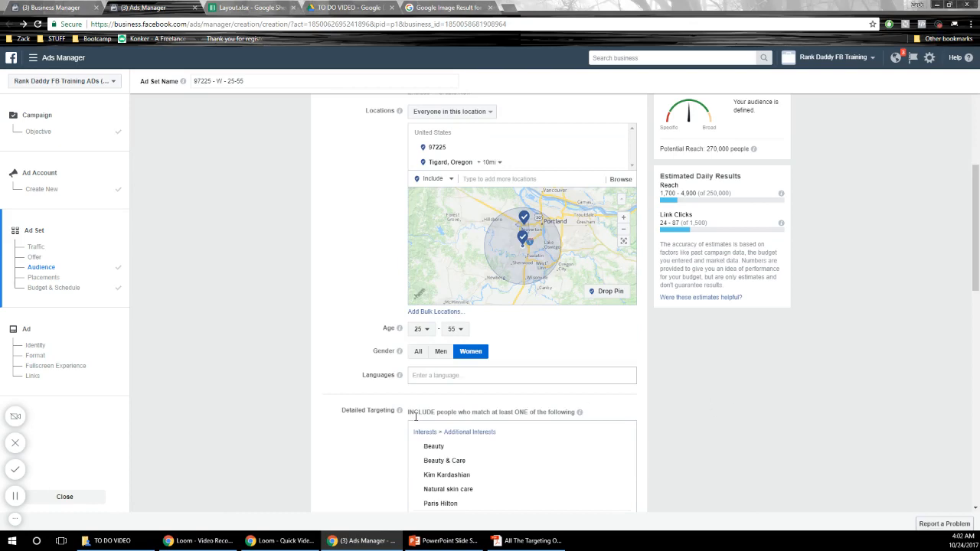